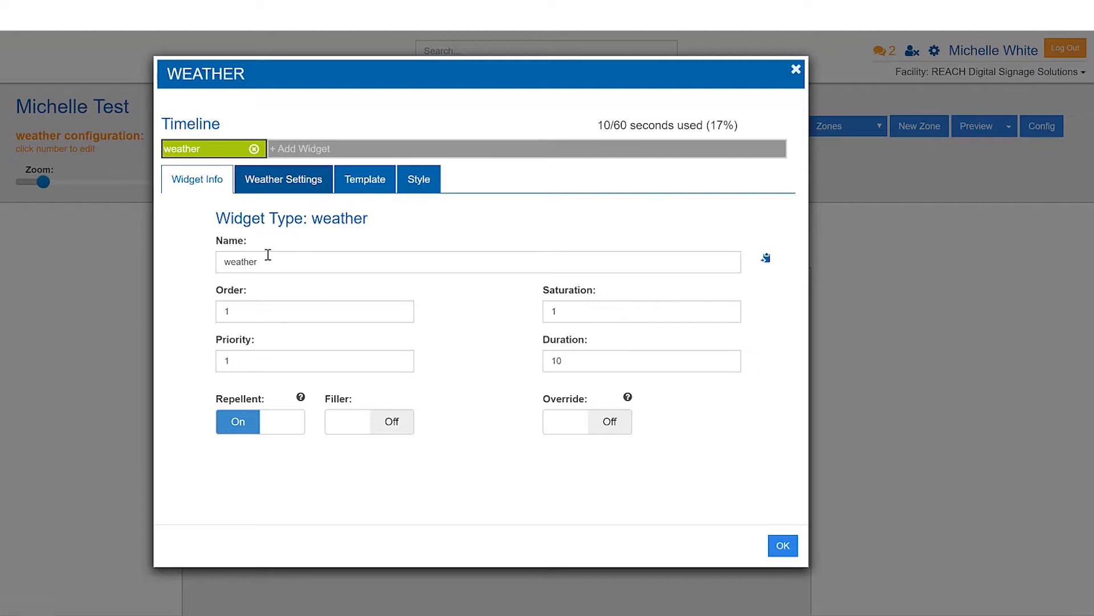
Set the weather widget's location to Burnsville, MN, USA.
click(276, 187)
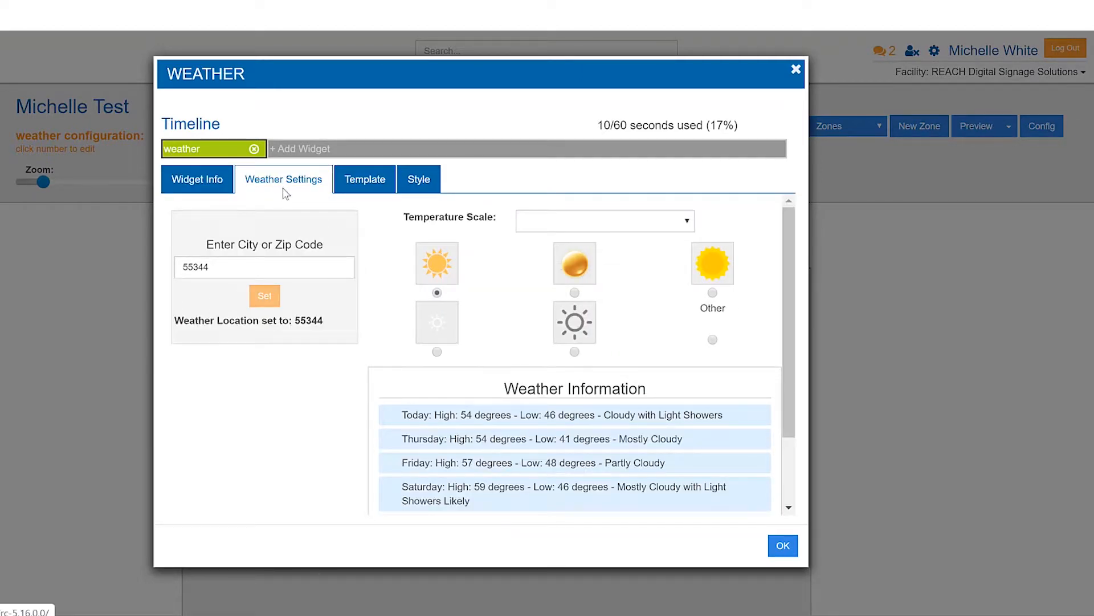
drag(220, 268, 175, 276)
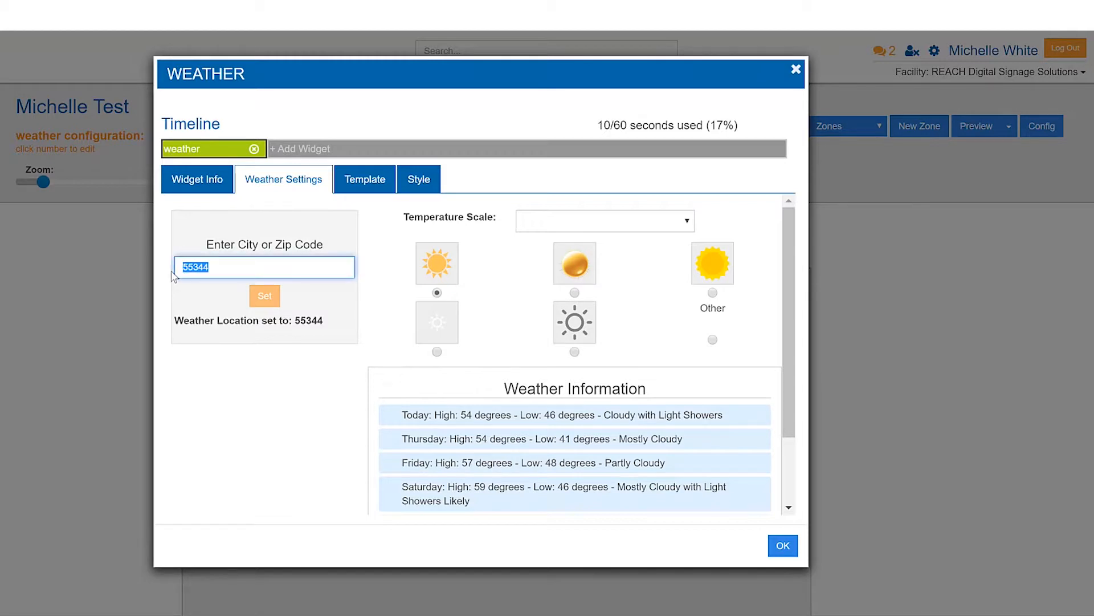
text(55024)
key(ctrl+a)
text(bu)
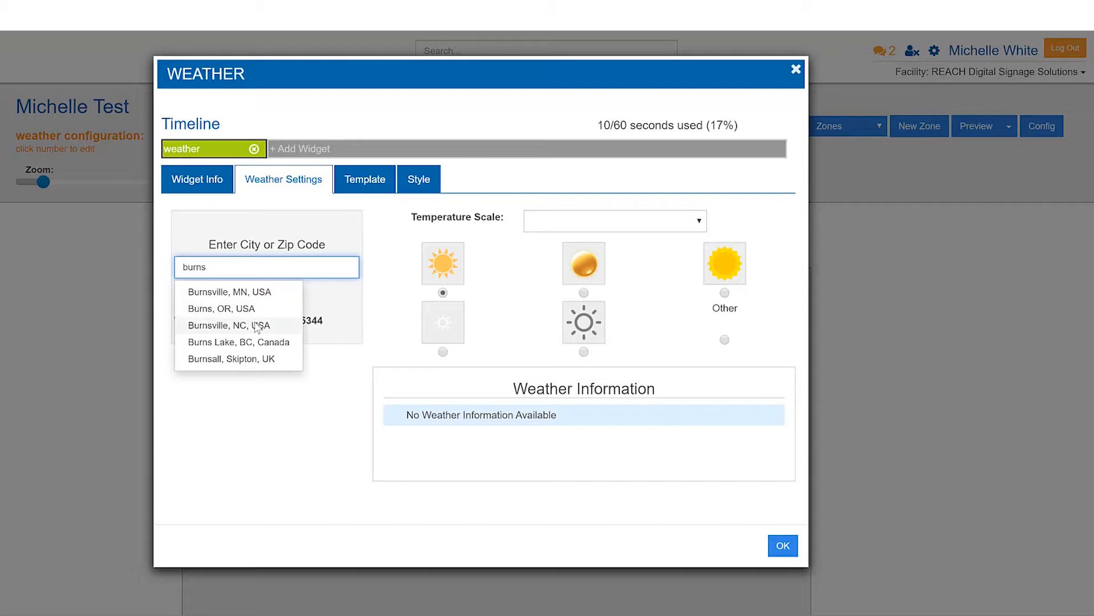
click(238, 292)
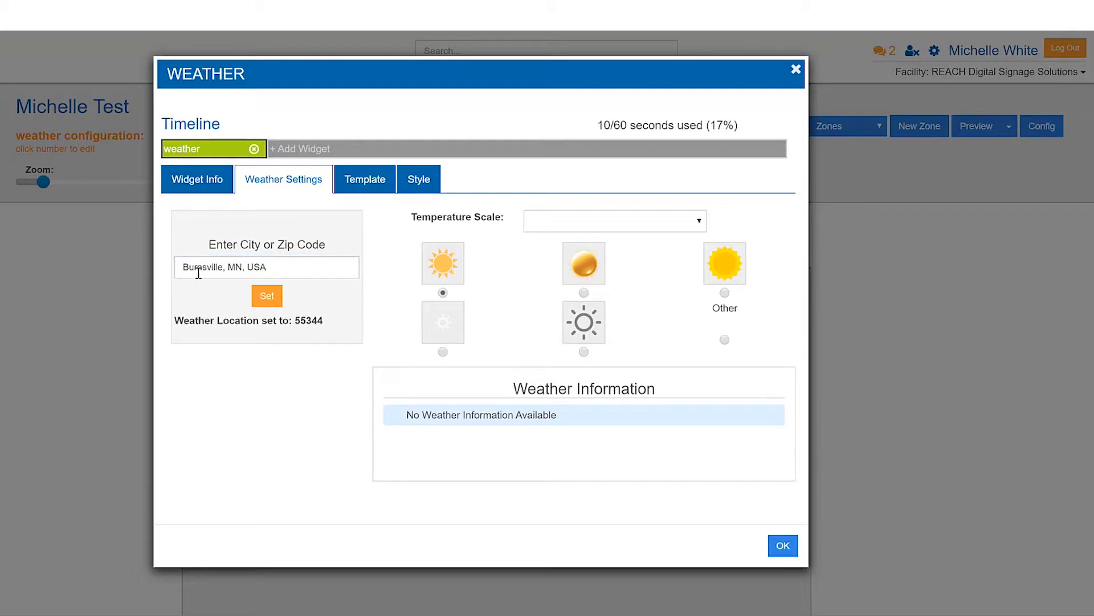
click(273, 303)
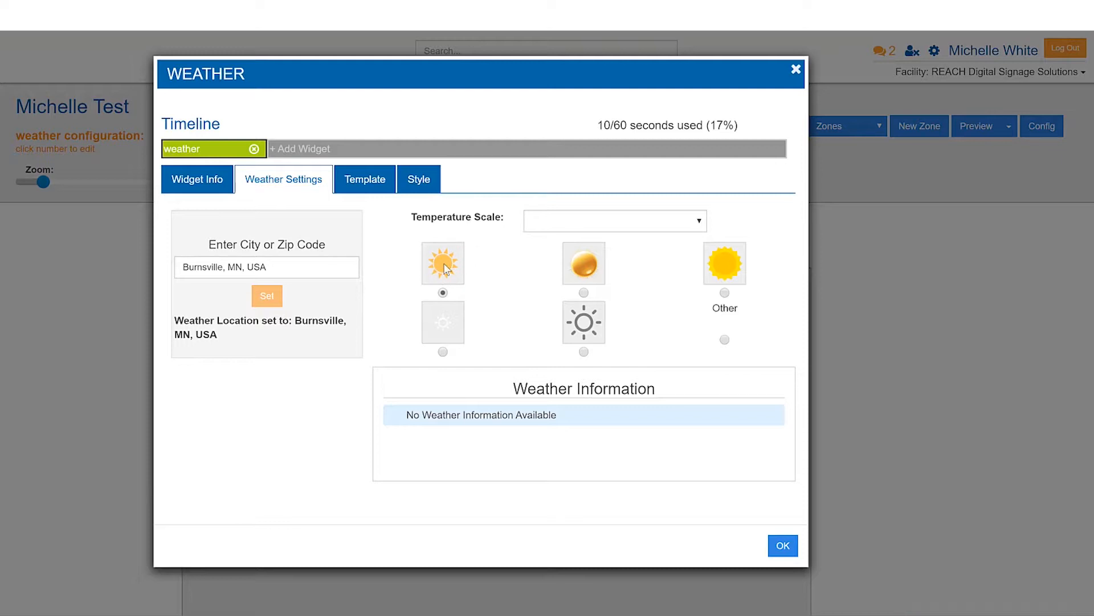
Choose the solid yellow sun icon set, the third one in the first row, for the weather widget.
click(585, 292)
click(443, 352)
drag(520, 389, 631, 392)
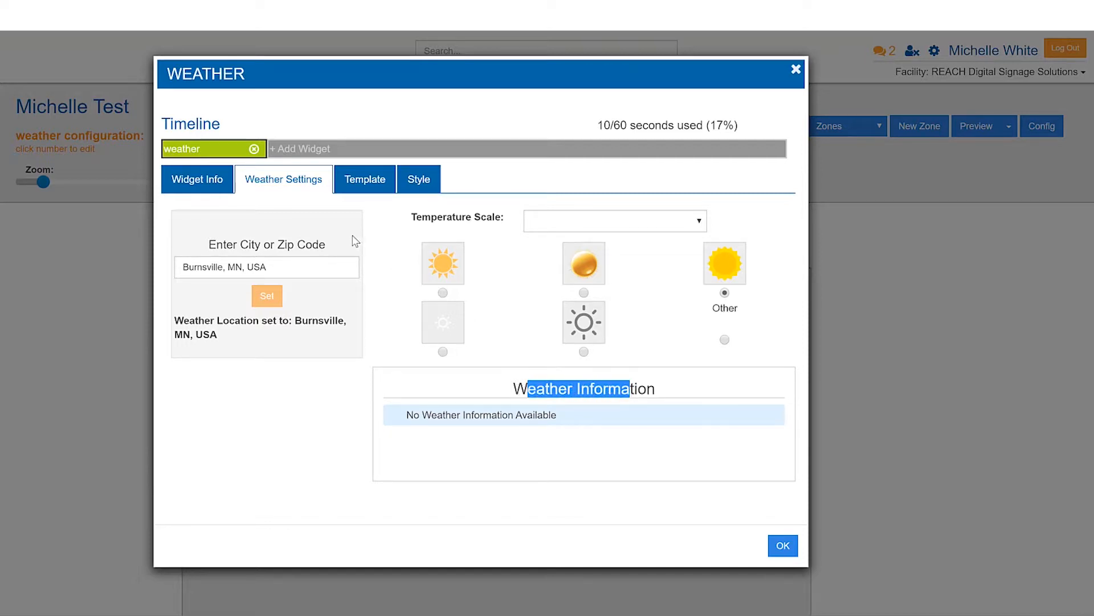
Reload the weather settings and review the forecast information for the new location.
click(359, 187)
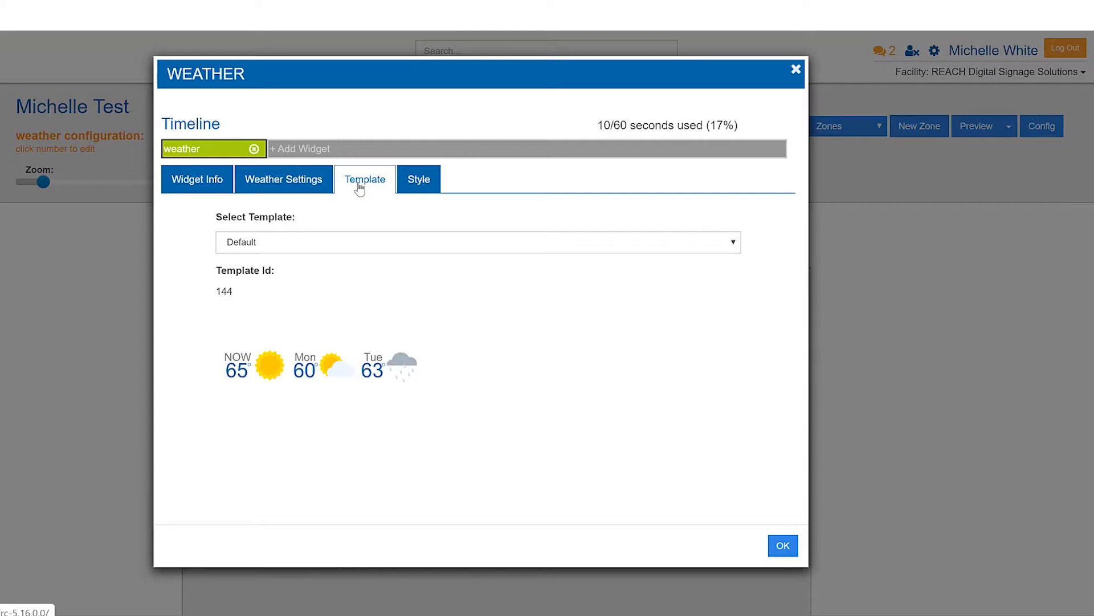
click(297, 189)
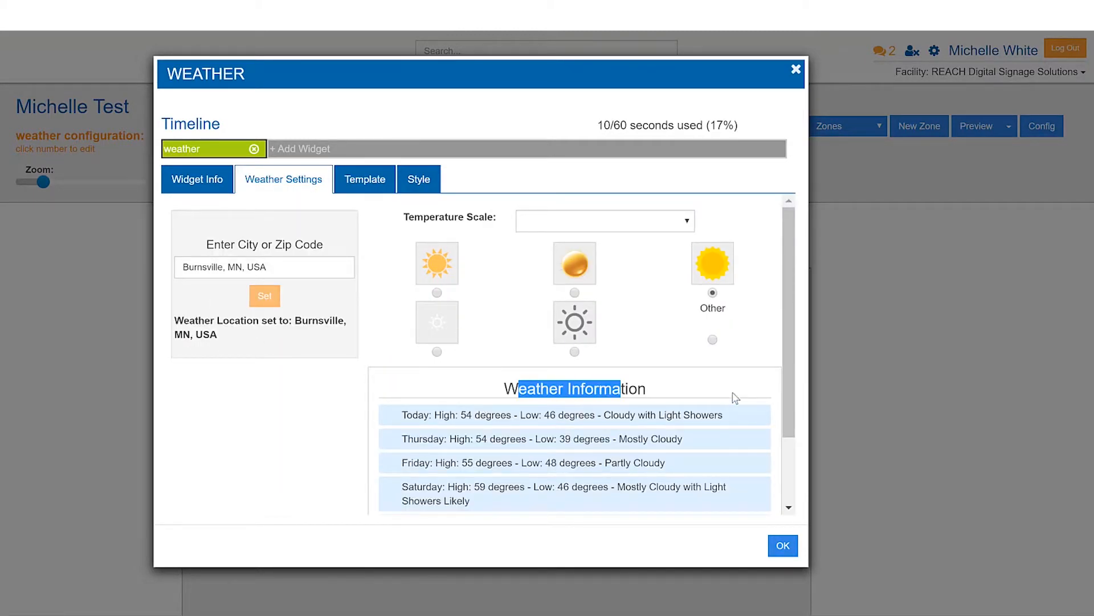
drag(789, 321, 769, 268)
Try the Columns template for the weather widget and review the other available templates.
click(375, 180)
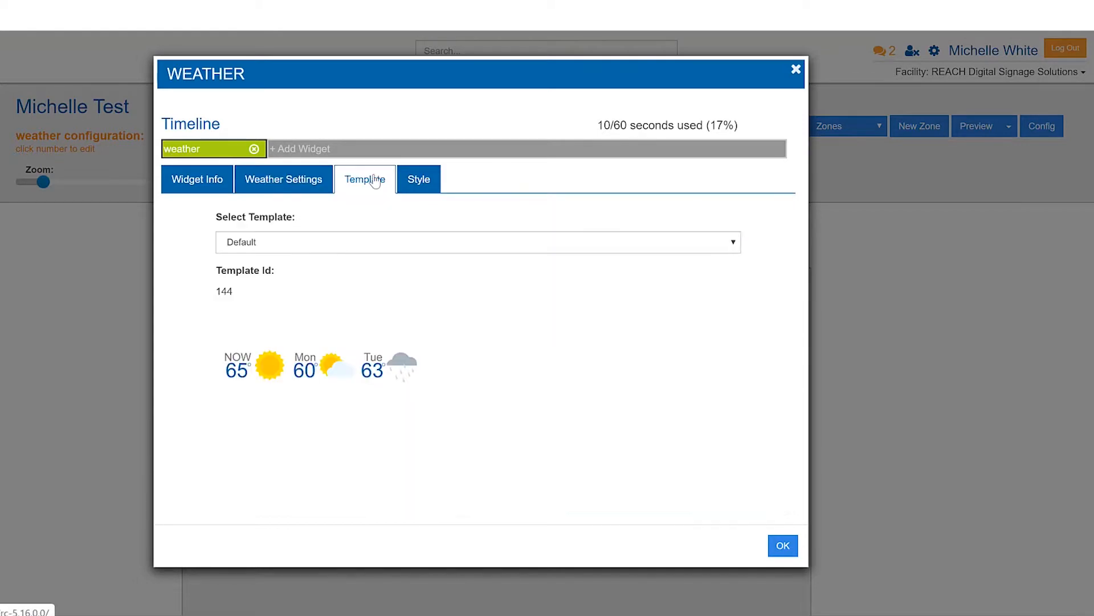
click(365, 249)
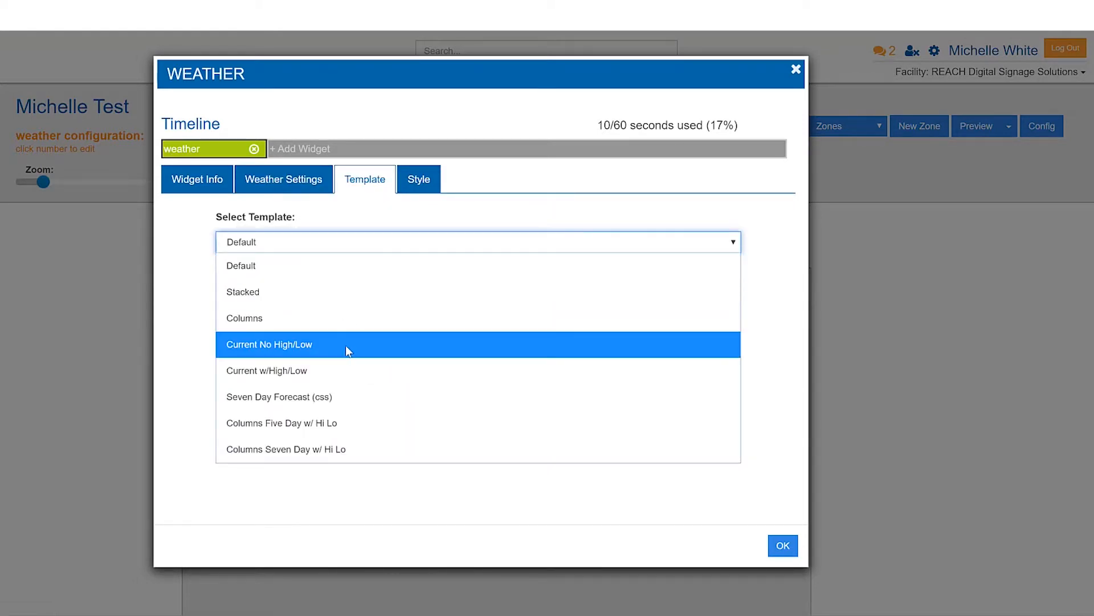
click(202, 343)
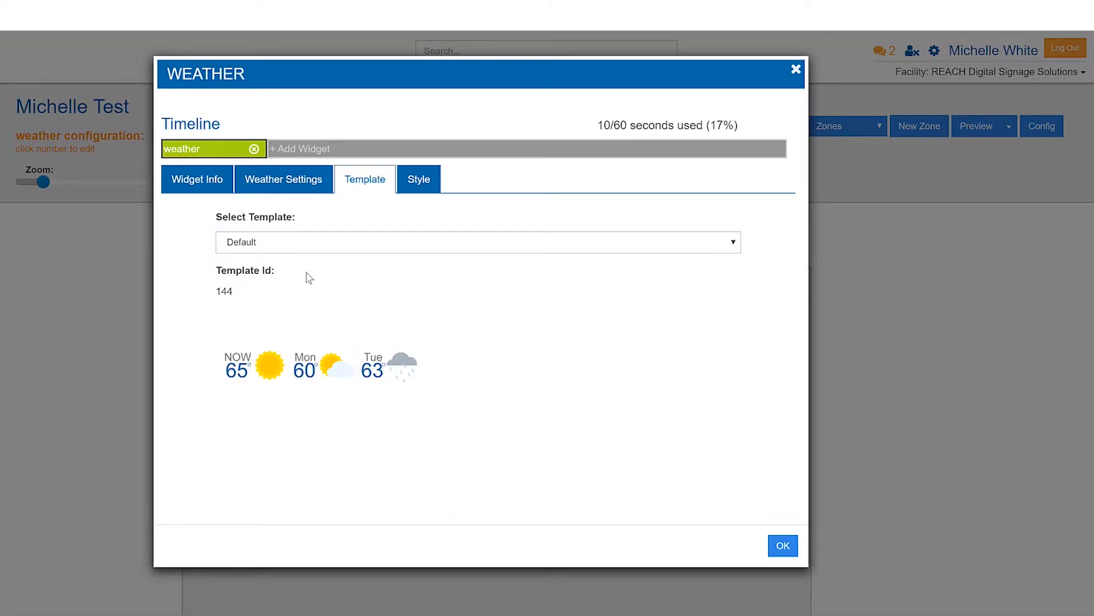
click(298, 248)
click(308, 319)
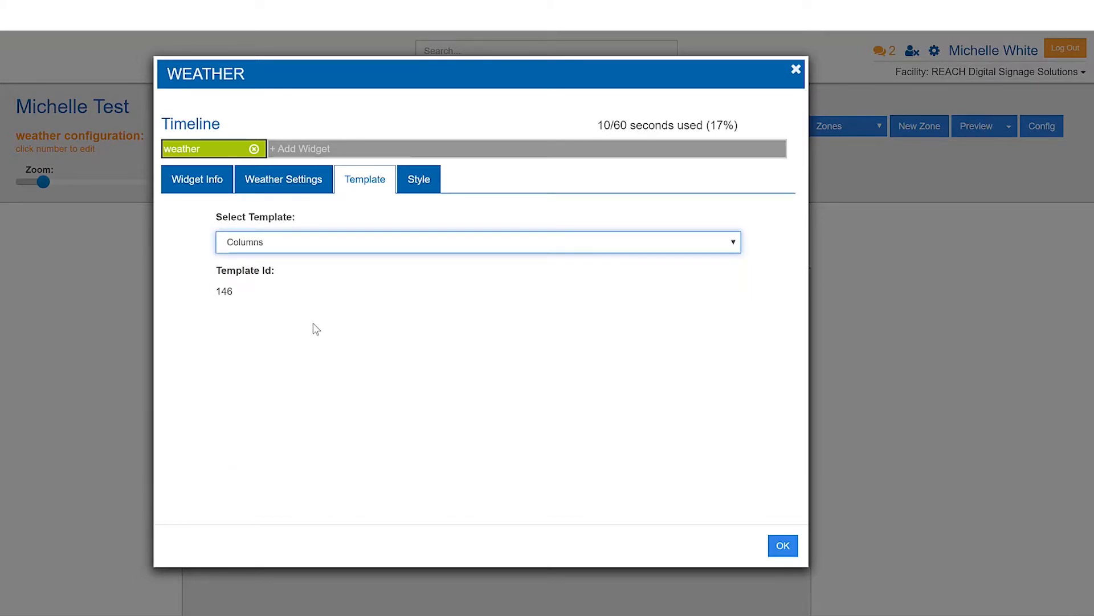
click(313, 247)
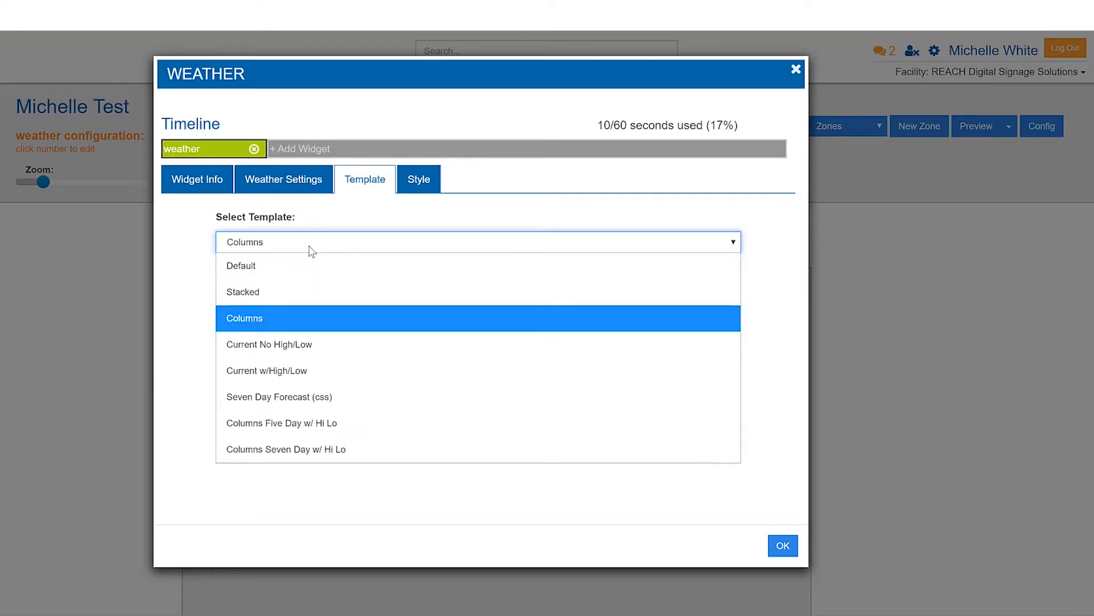
click(195, 346)
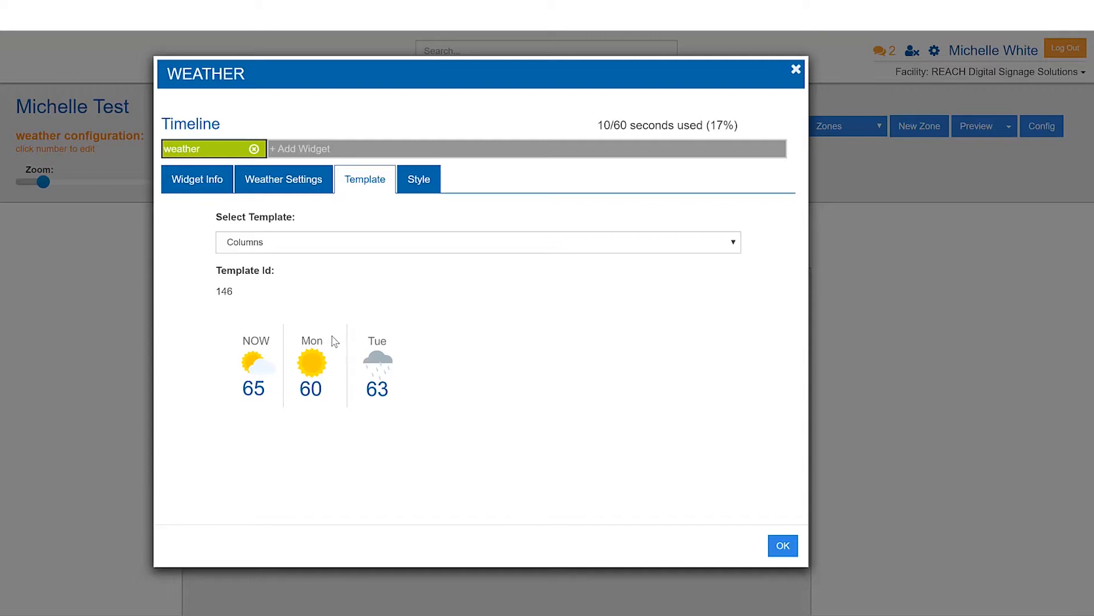
Try the Seven Day Forecast (css) template, and set the widget's template back to Default.
click(288, 243)
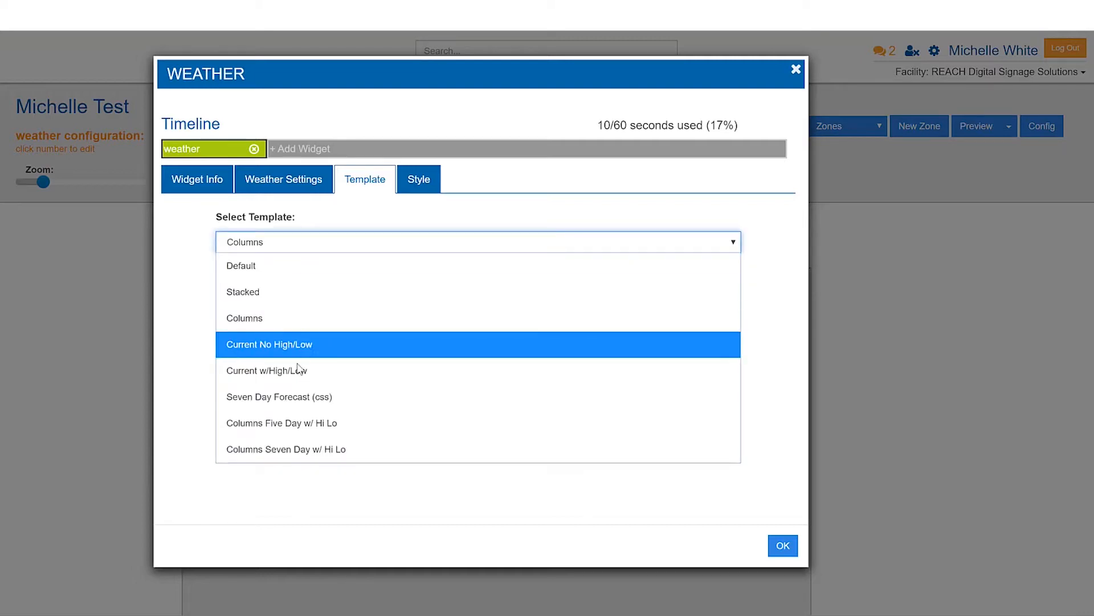
click(305, 397)
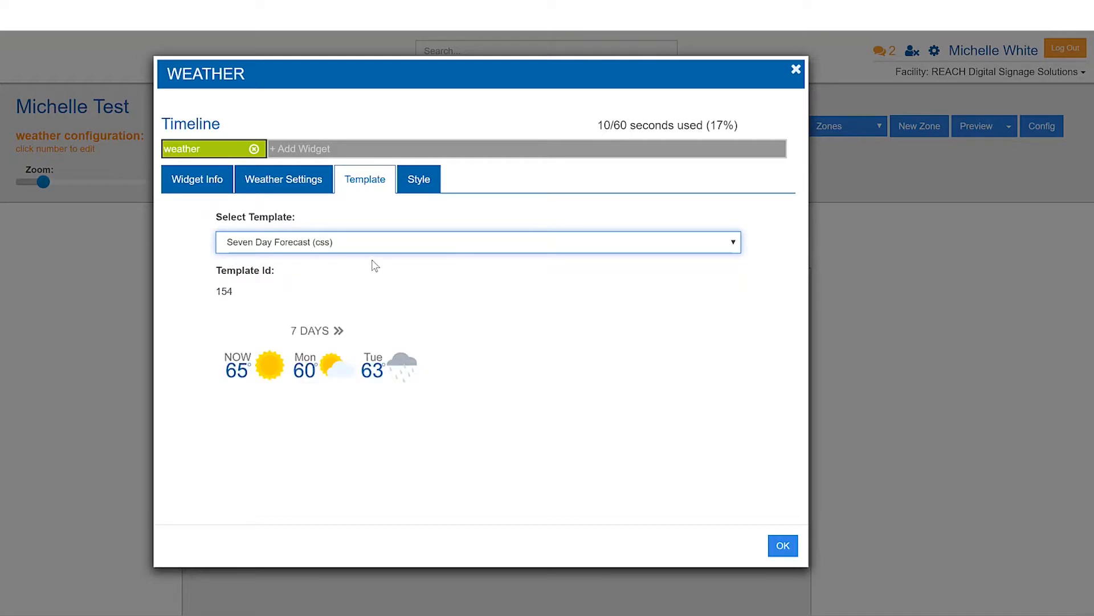
click(333, 242)
click(264, 271)
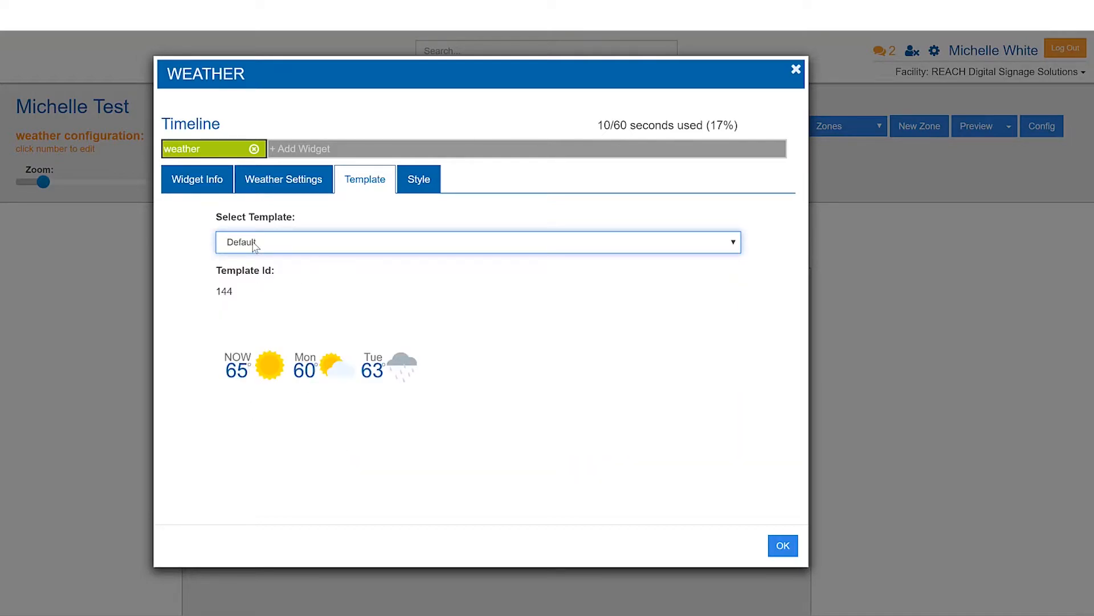
Examine the style settings of the widget's Weather, Day, Temperature, Degree Symbol, Icon Container and Icon Image elements.
click(429, 183)
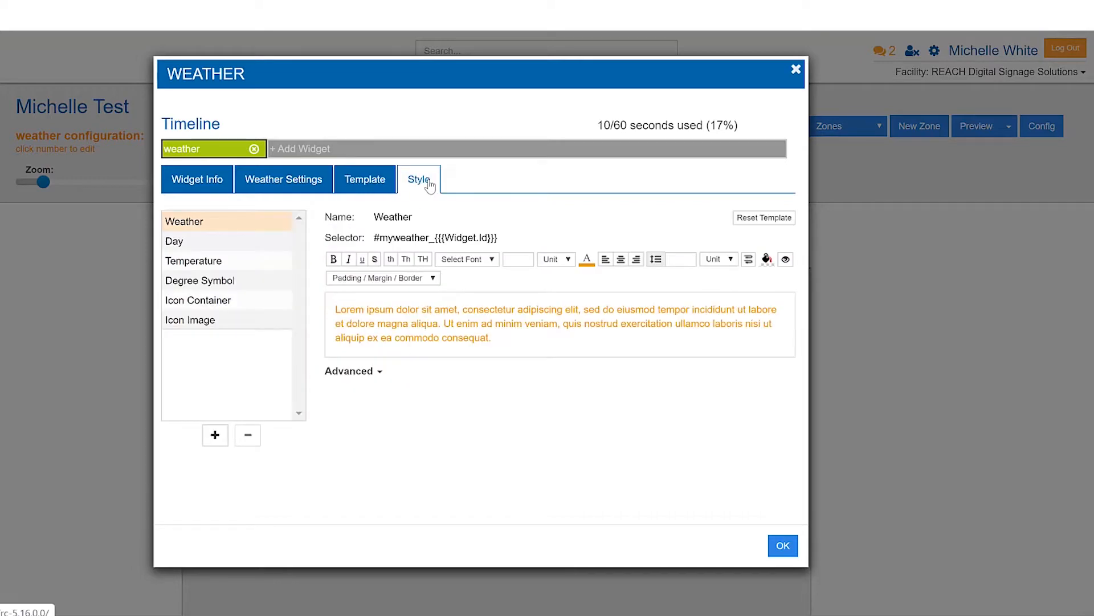
click(234, 244)
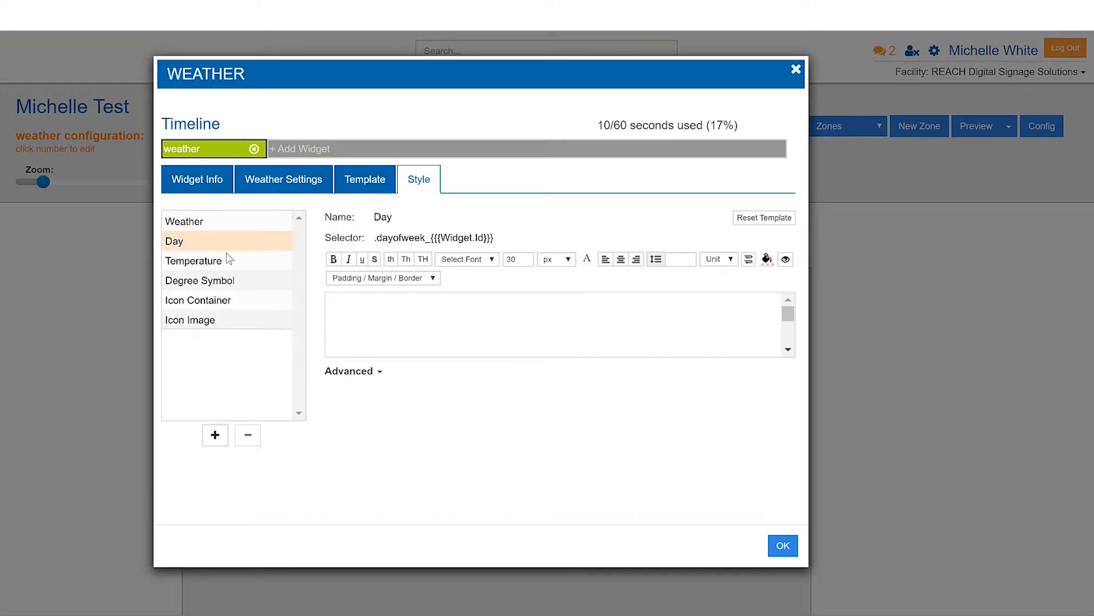
click(227, 264)
click(233, 285)
click(228, 301)
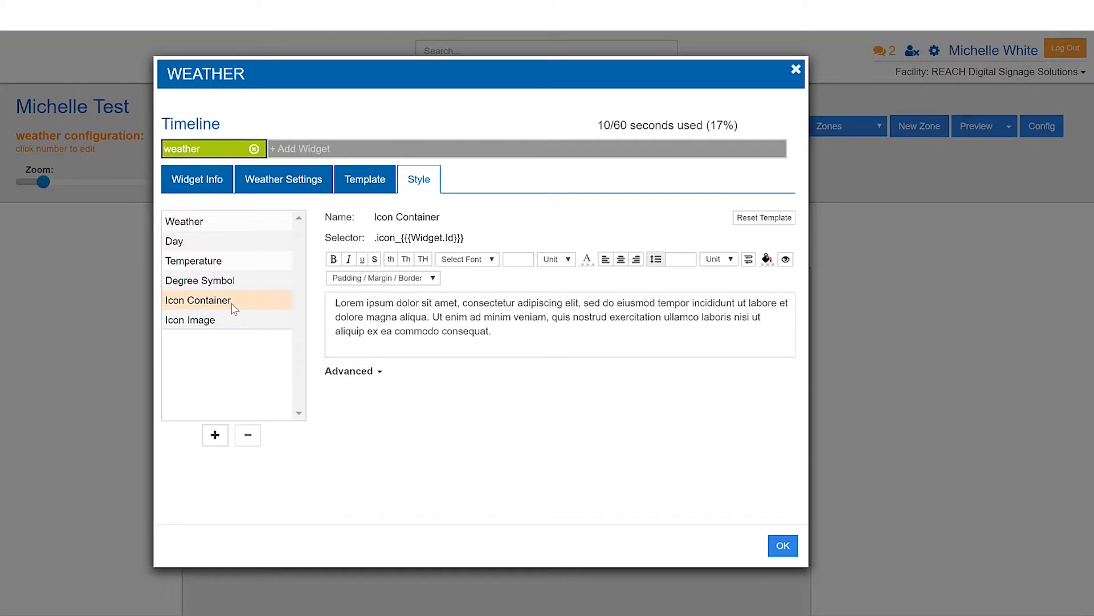
click(227, 277)
click(211, 223)
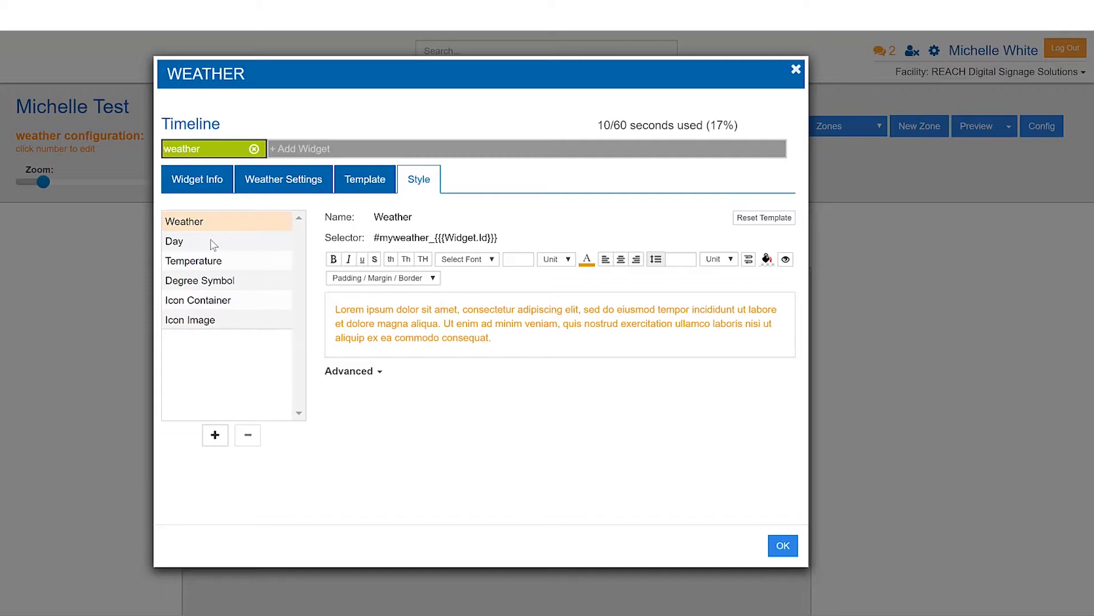
click(213, 244)
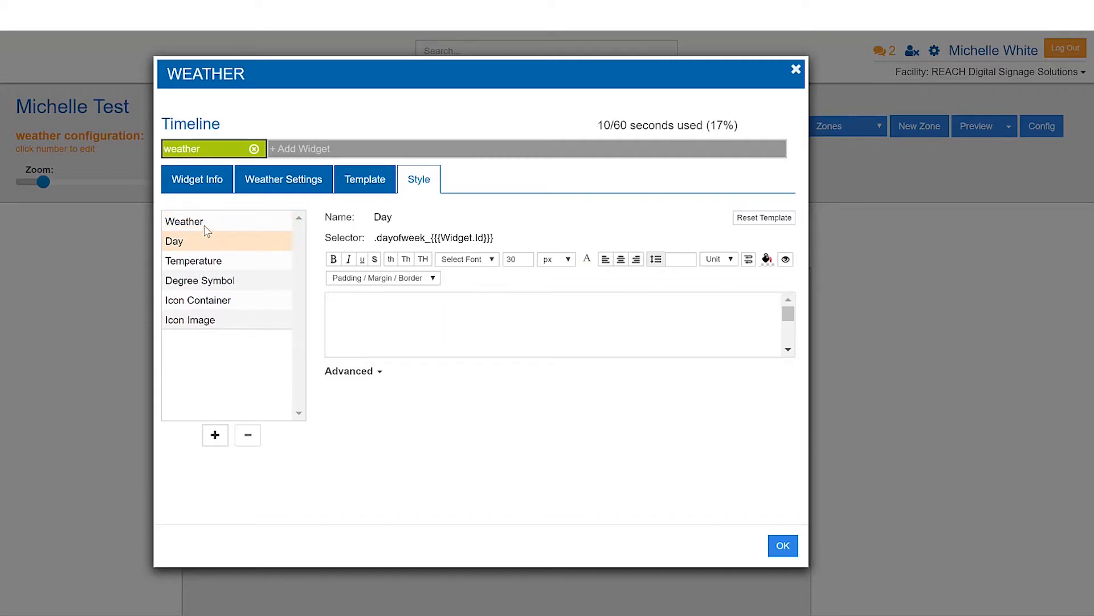
click(206, 228)
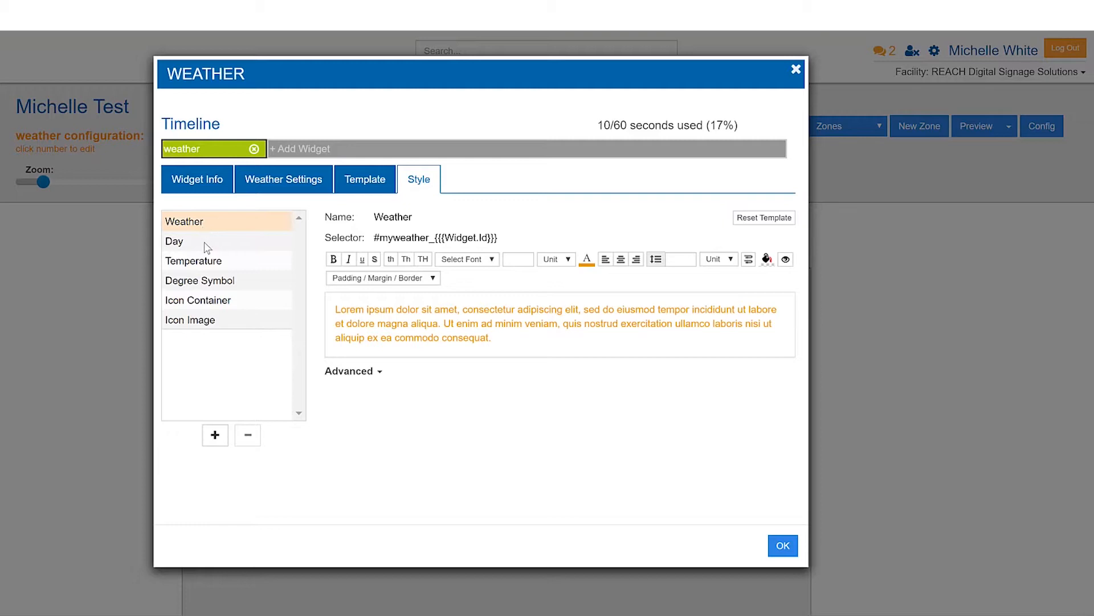
click(204, 244)
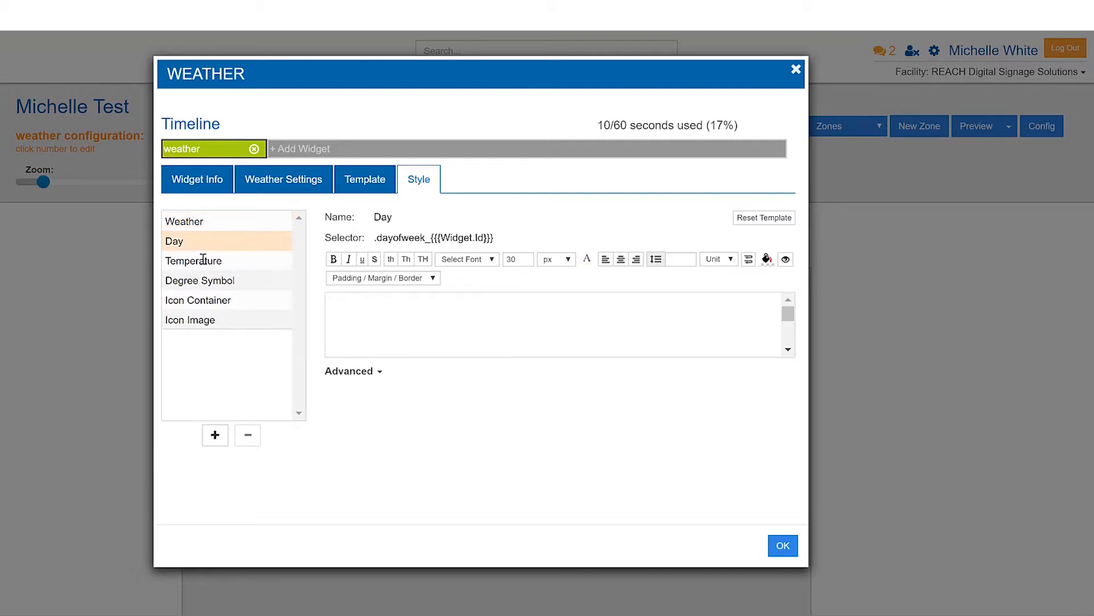
click(205, 259)
click(210, 297)
click(222, 281)
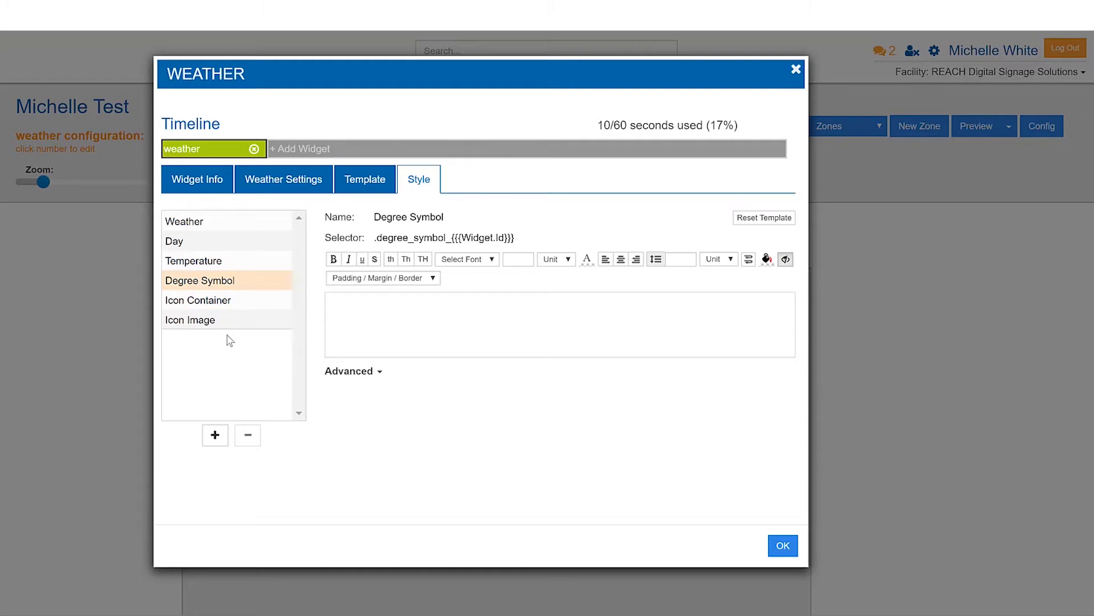
click(220, 324)
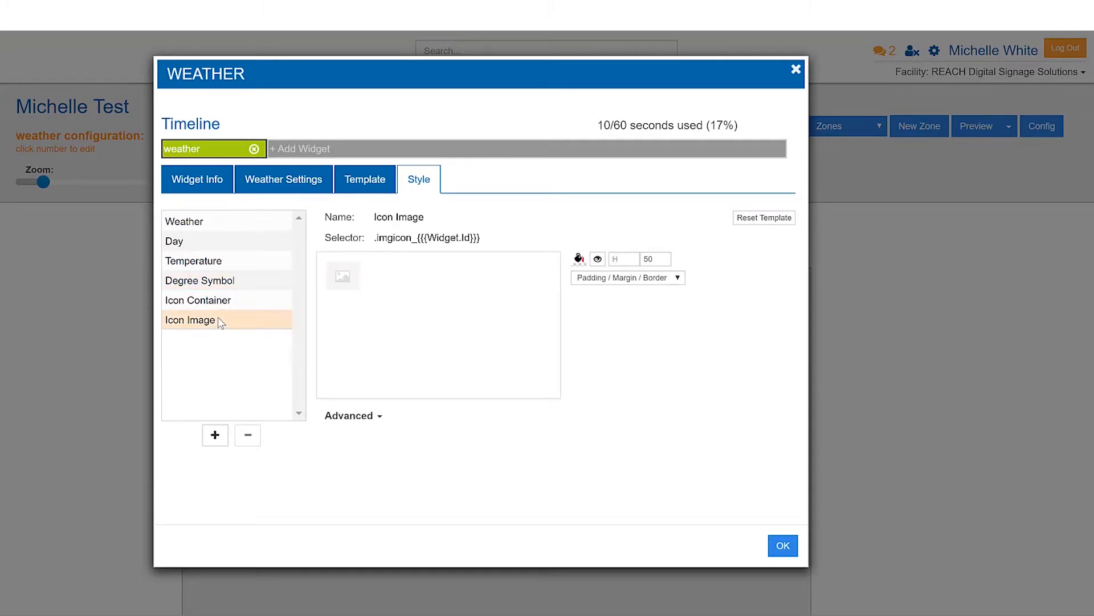
click(214, 296)
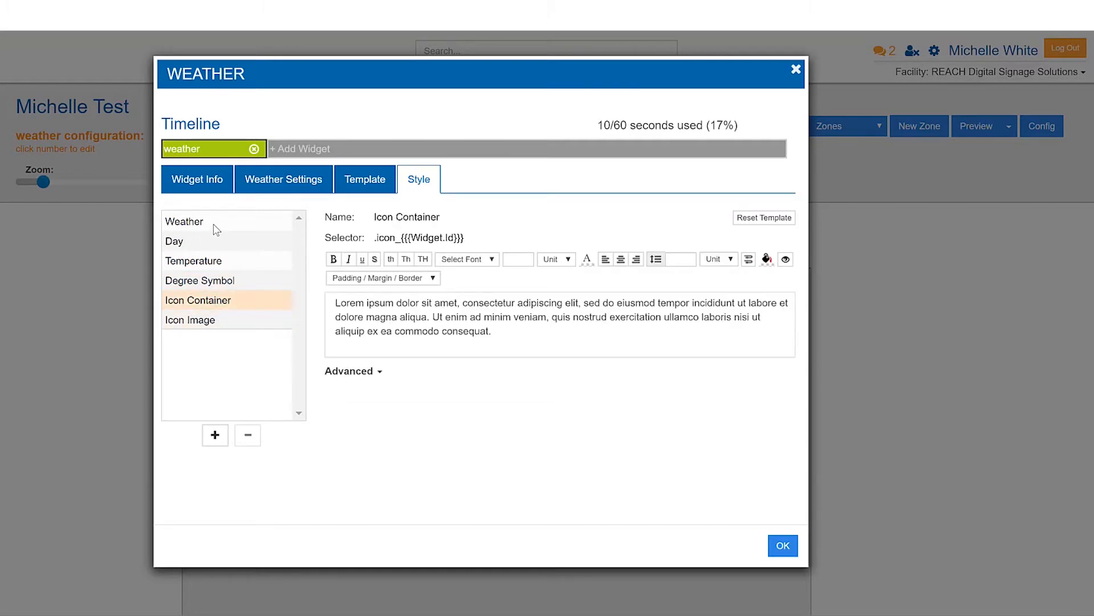
click(215, 226)
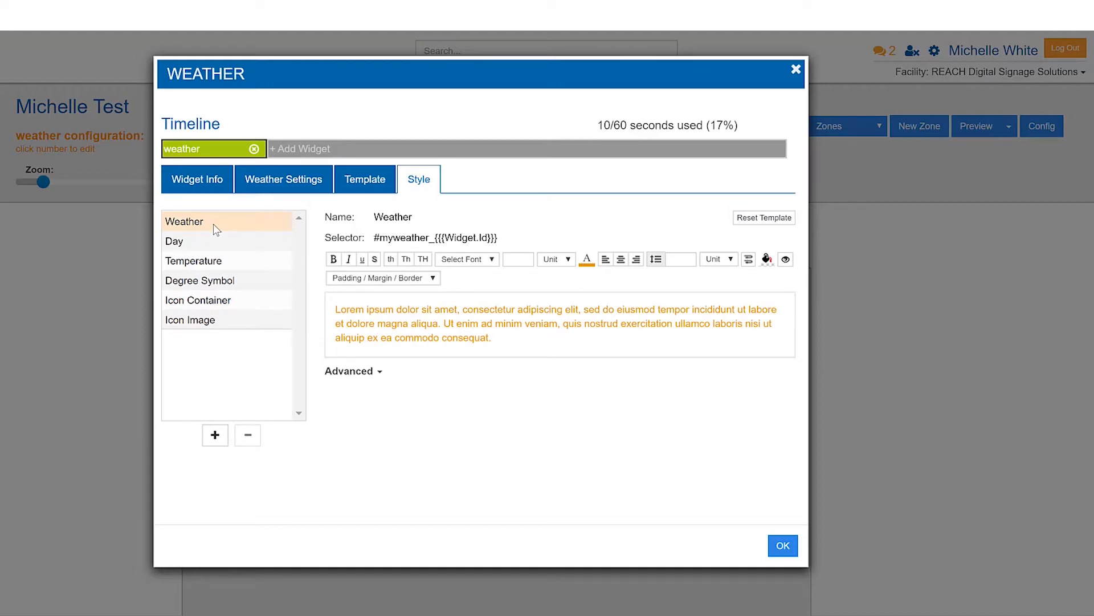
click(205, 246)
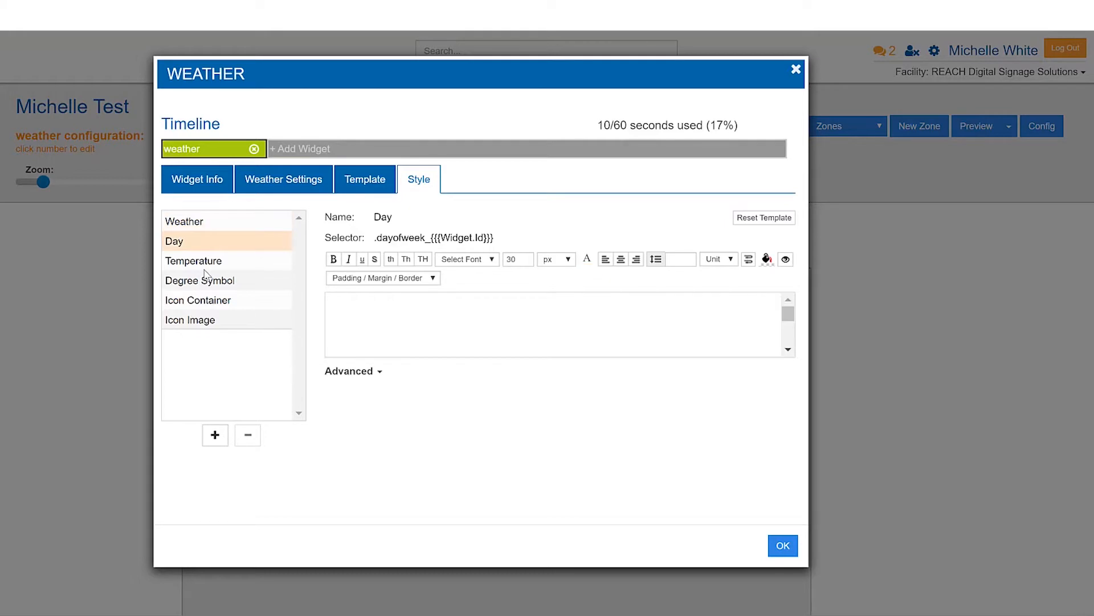
Style the Weather element's text as bold white Arial with font size 80.
click(194, 218)
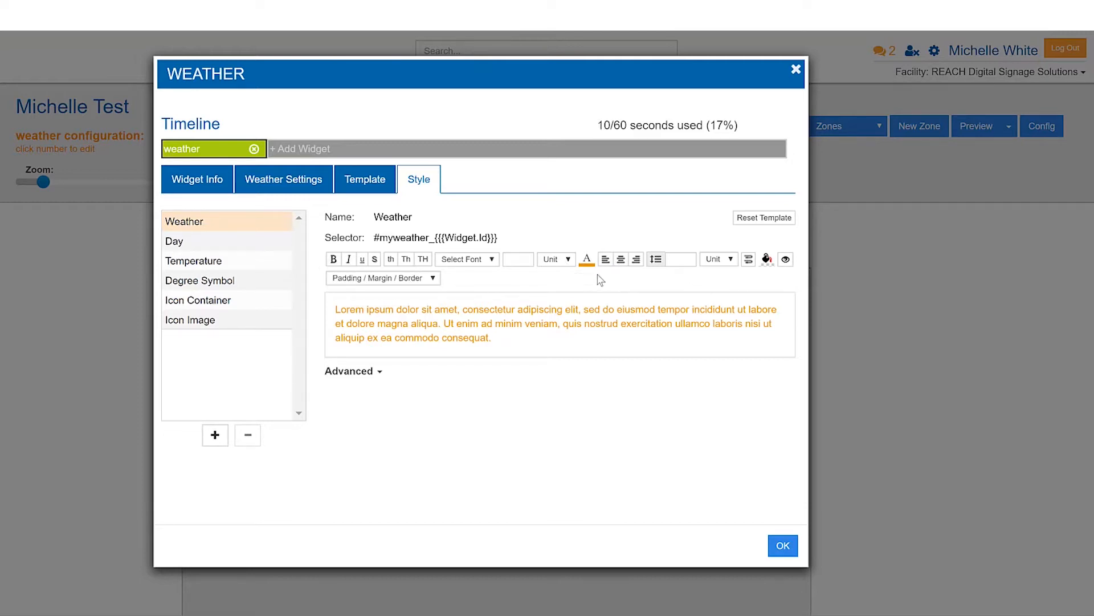
click(333, 260)
click(586, 259)
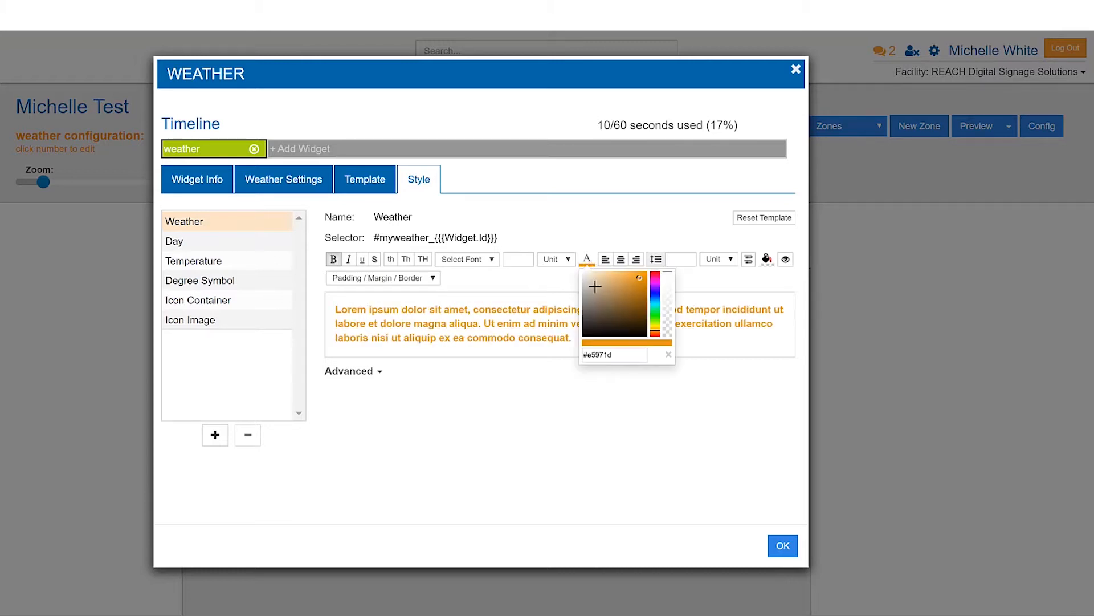
click(516, 258)
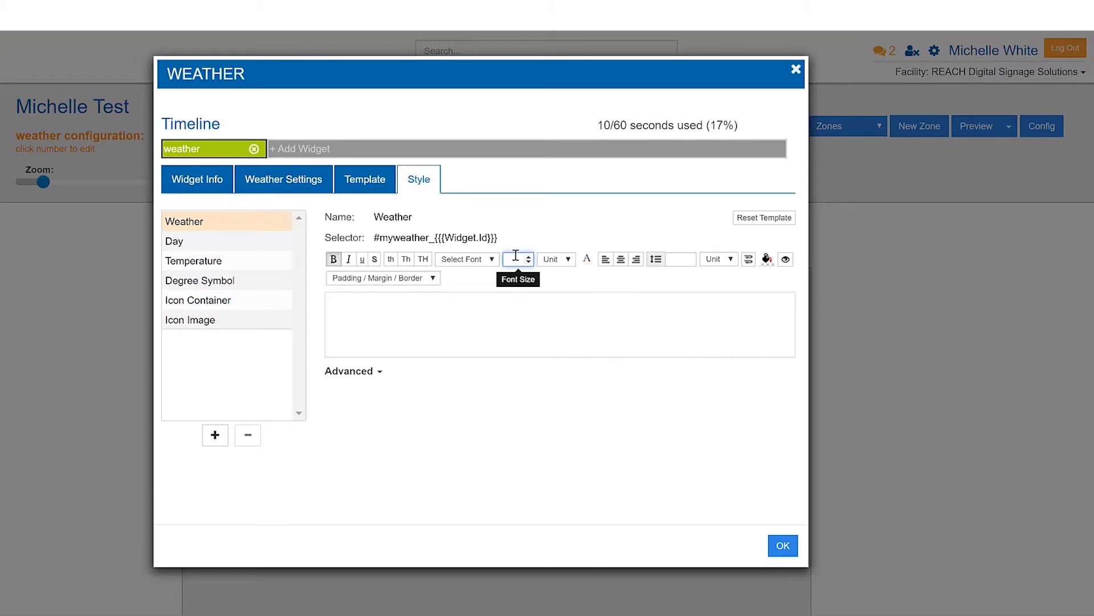
text(80)
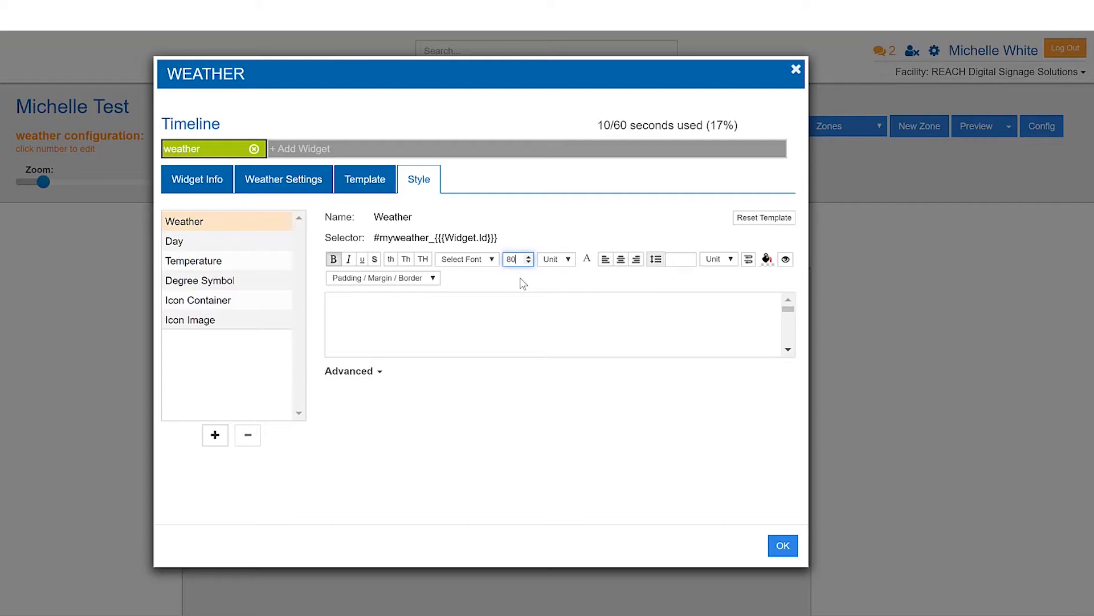
click(464, 259)
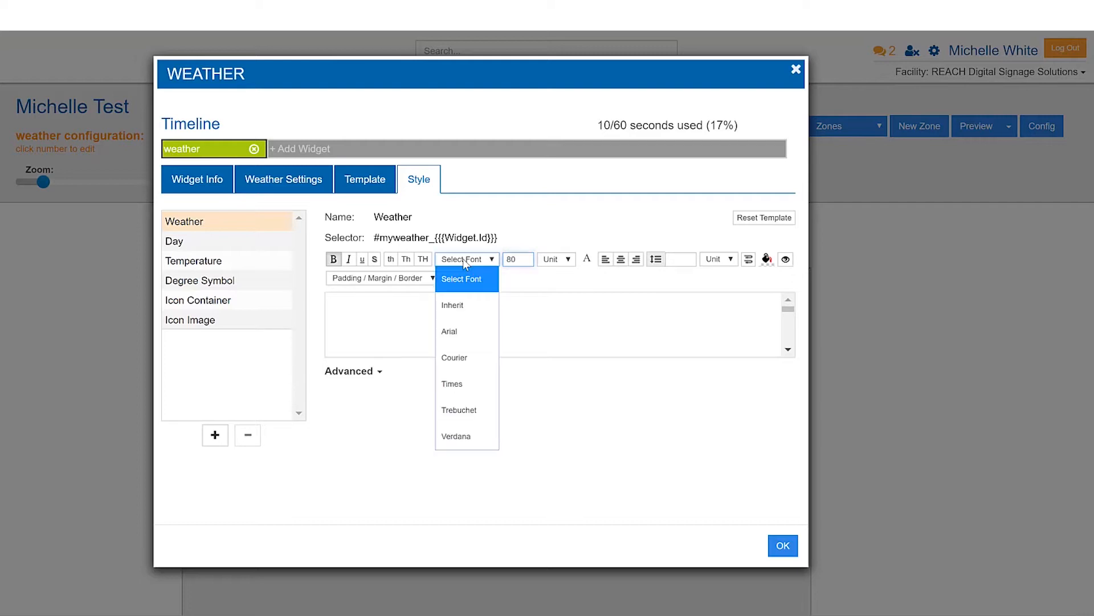
click(445, 336)
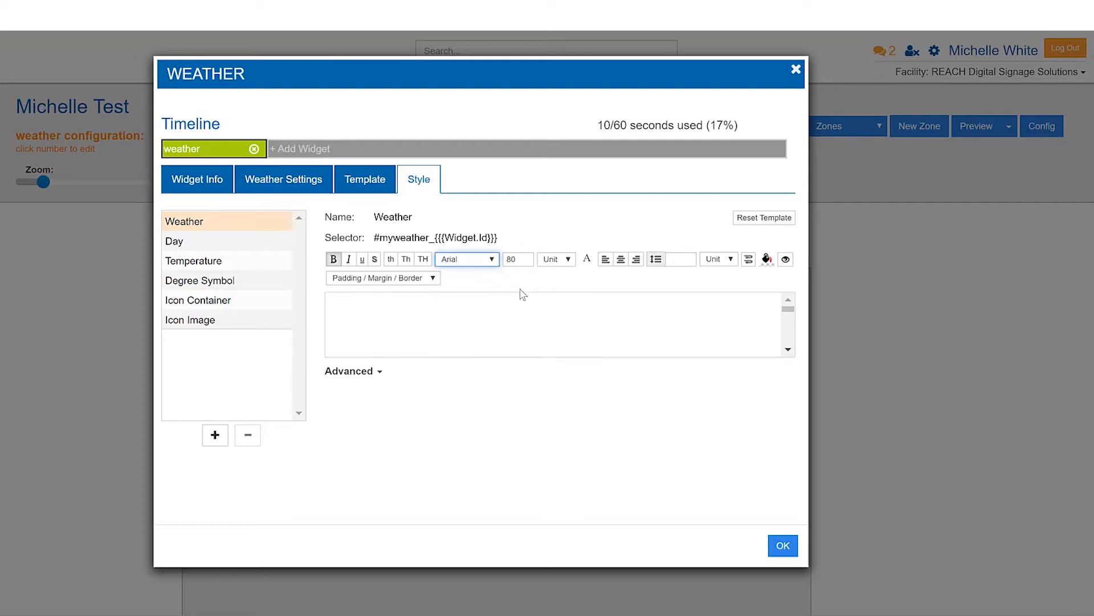
Set the Weather element's font color to red, rgba(238,0,0,1).
click(589, 262)
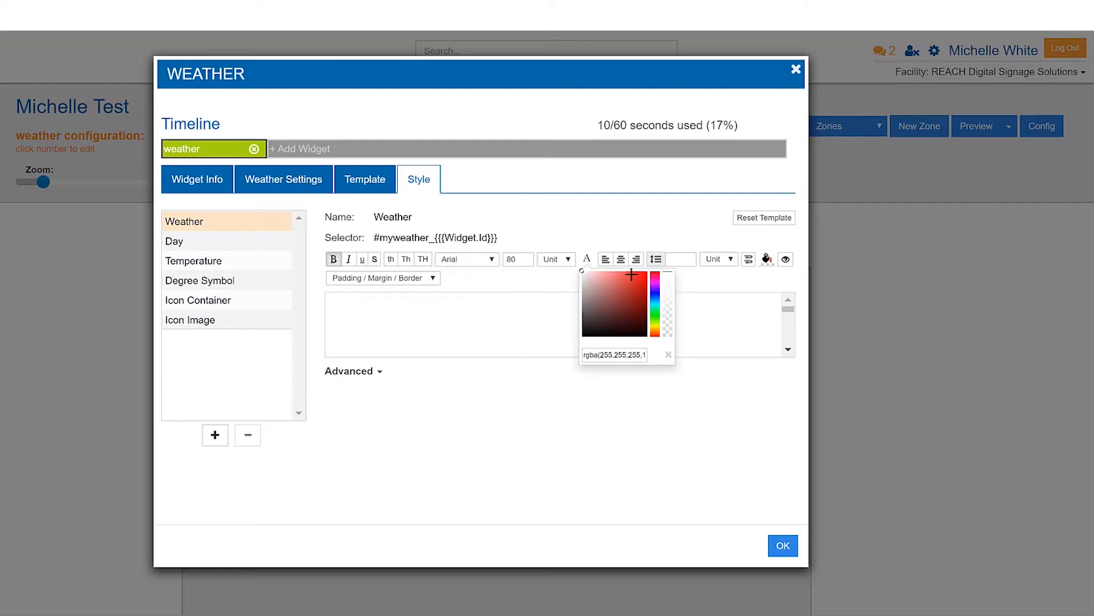
click(639, 280)
click(647, 234)
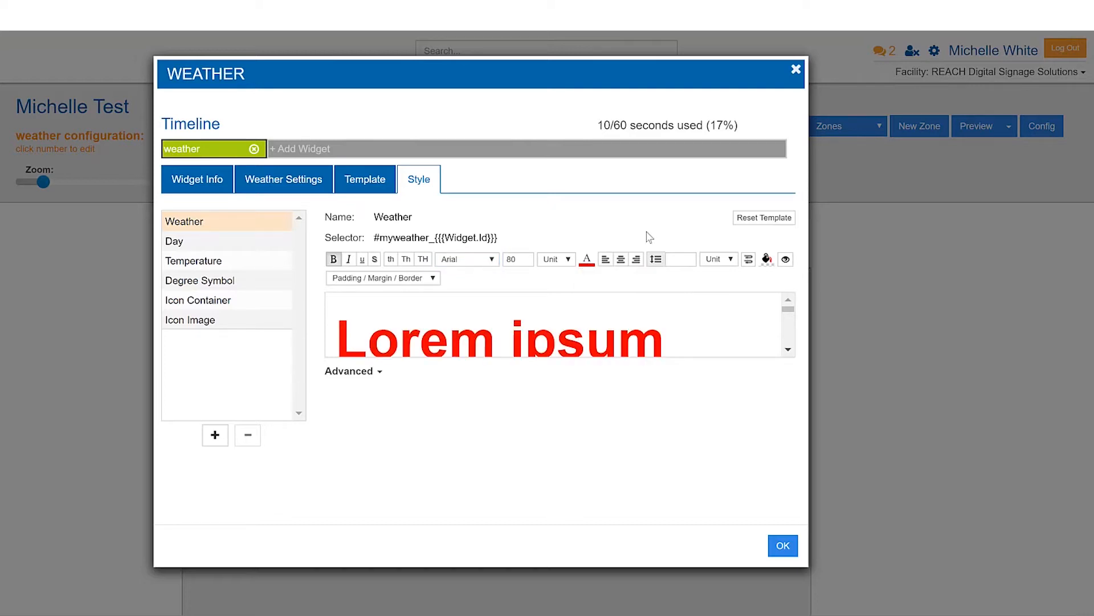
click(461, 260)
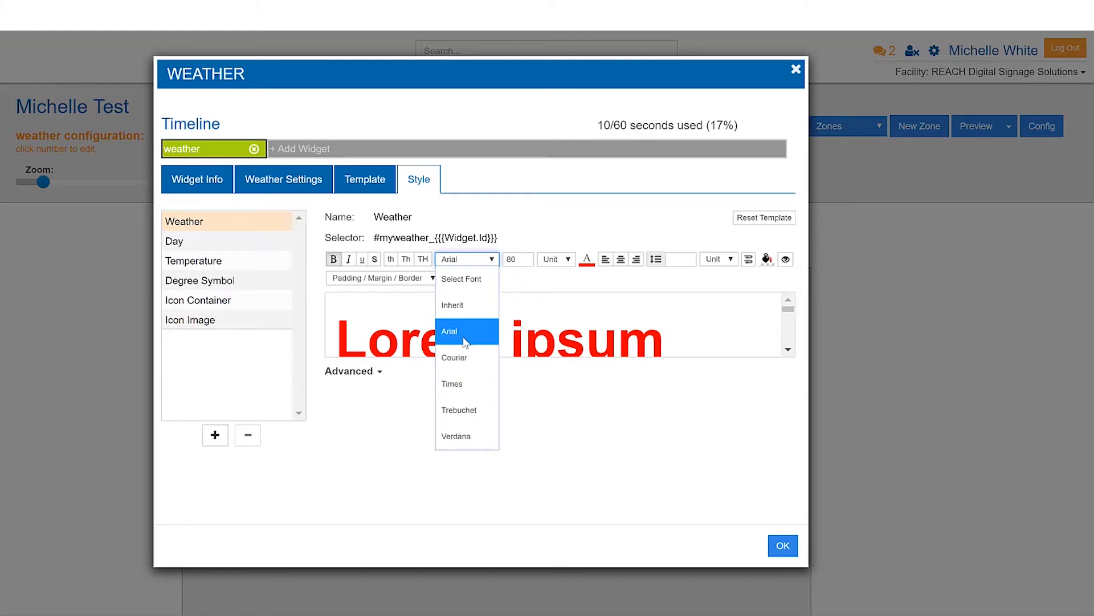
click(539, 227)
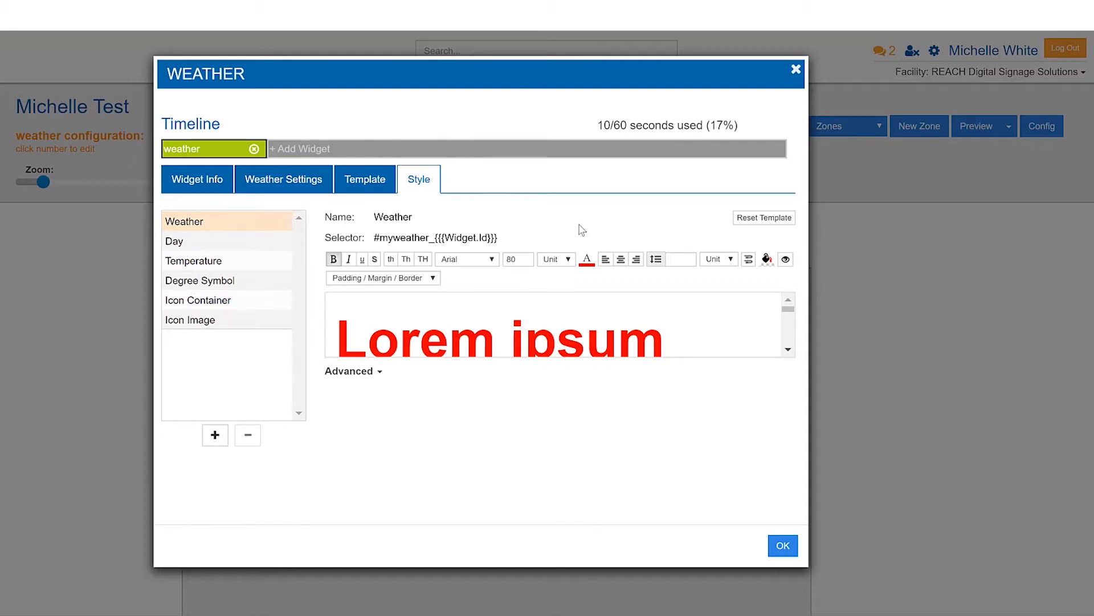
click(474, 262)
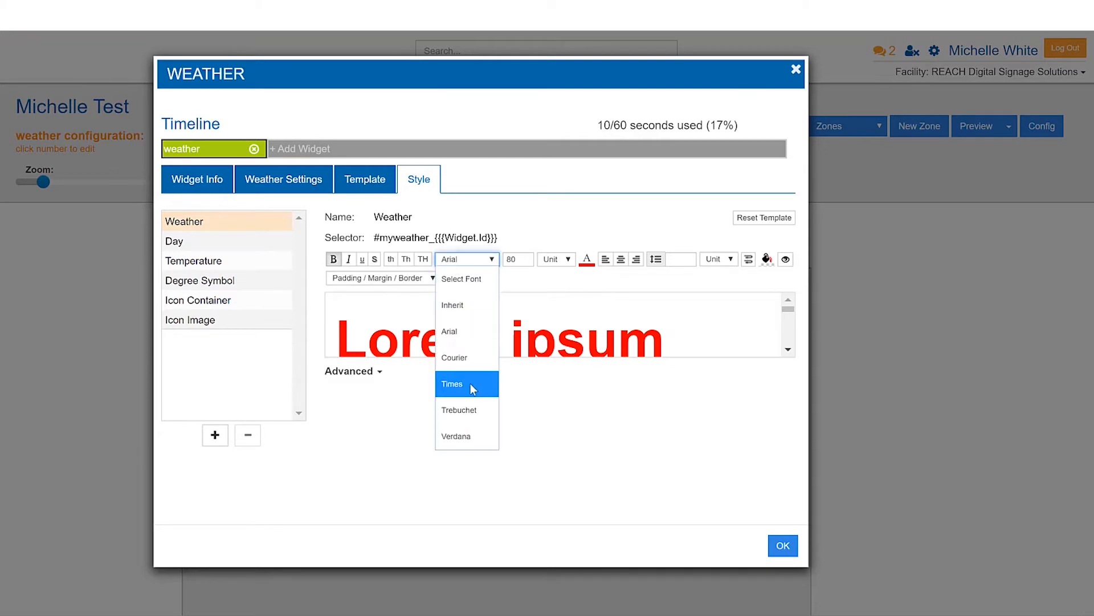
click(613, 234)
click(433, 278)
click(502, 221)
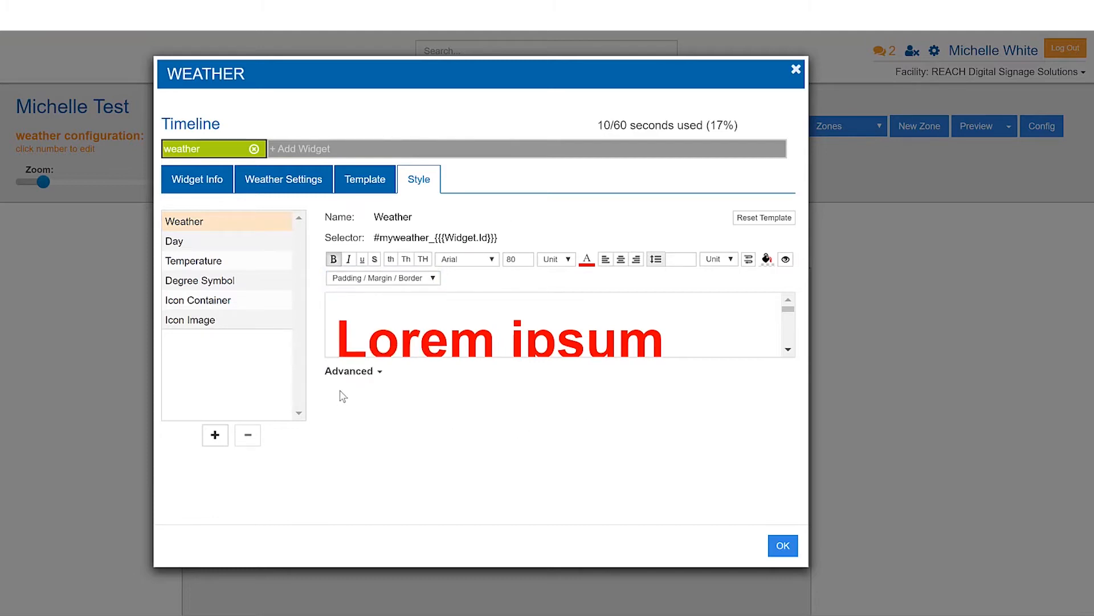
Add font-style:italic; to the Weather element's raw CSS and confirm the widget settings.
click(350, 371)
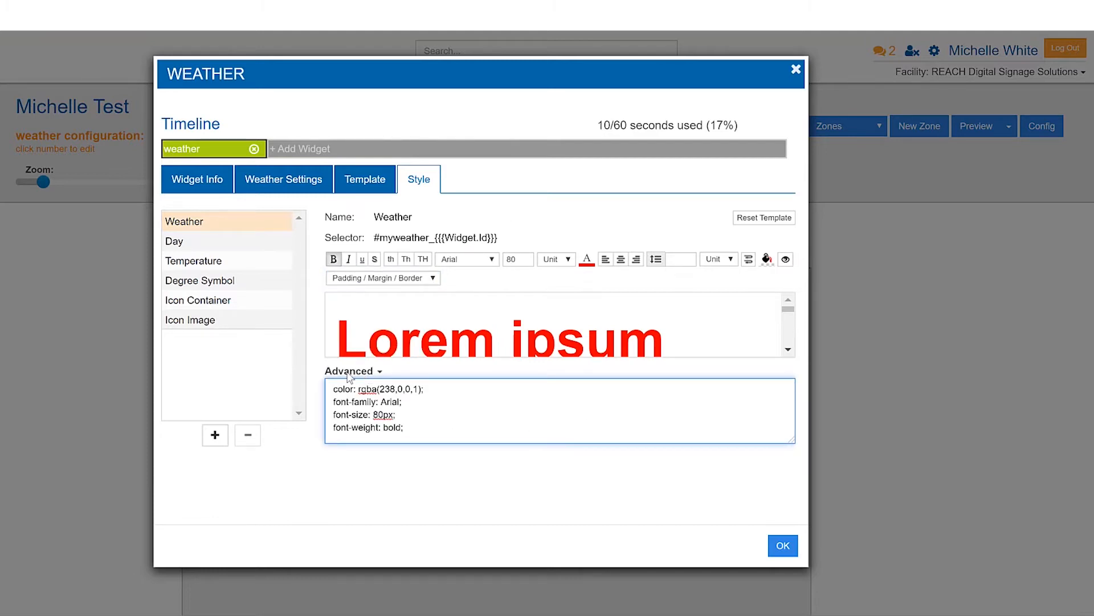
click(412, 422)
key(Return)
text(font-style:ital)
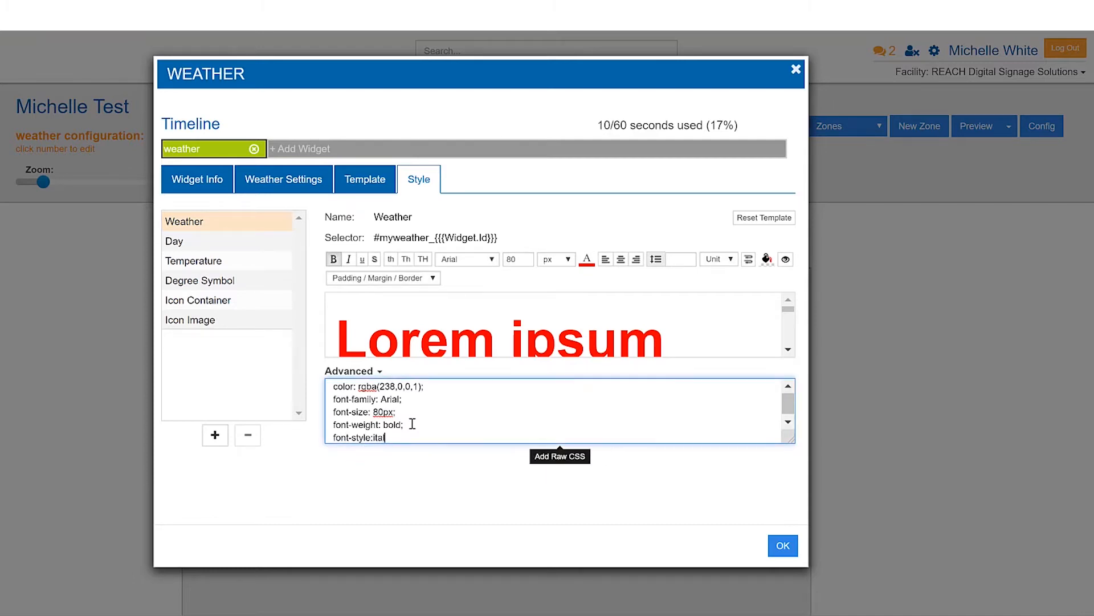
text(ic;)
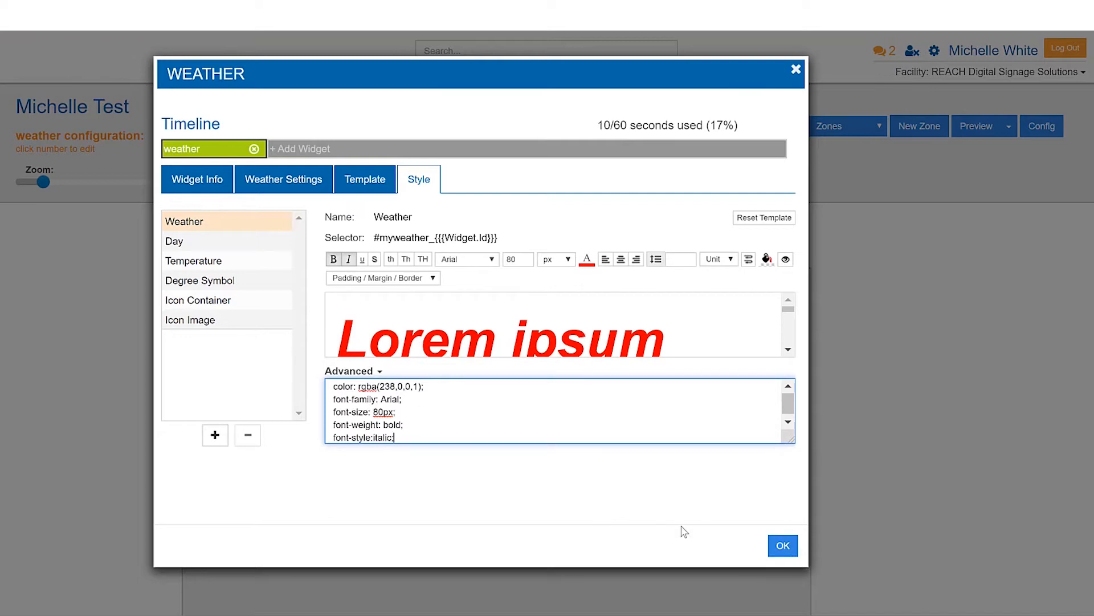
click(782, 548)
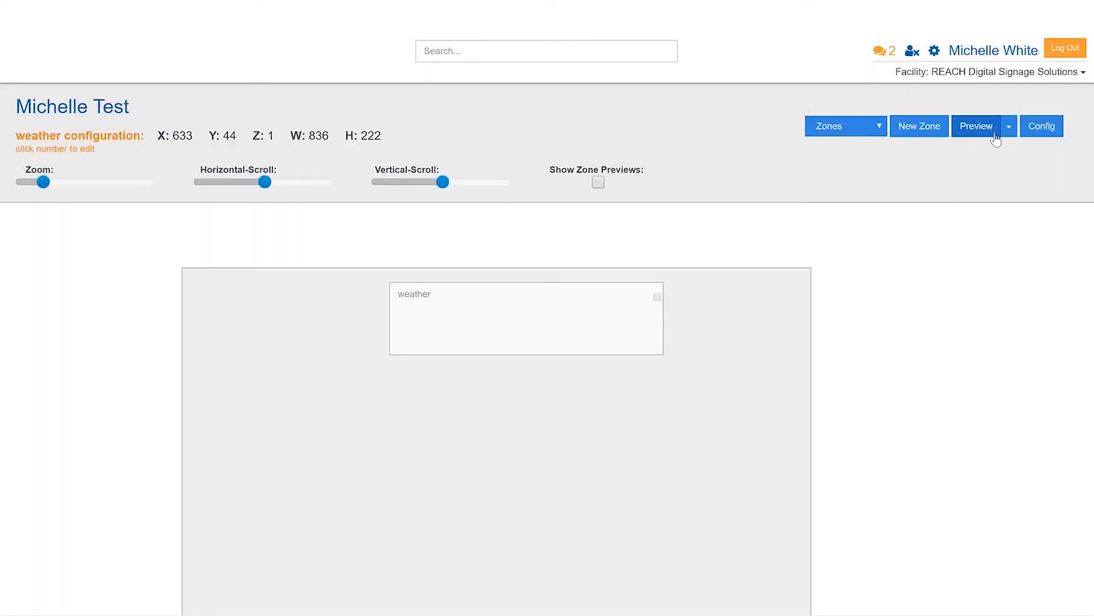
Preview the display and inspect the weather widget's NOW label in DevTools.
click(980, 127)
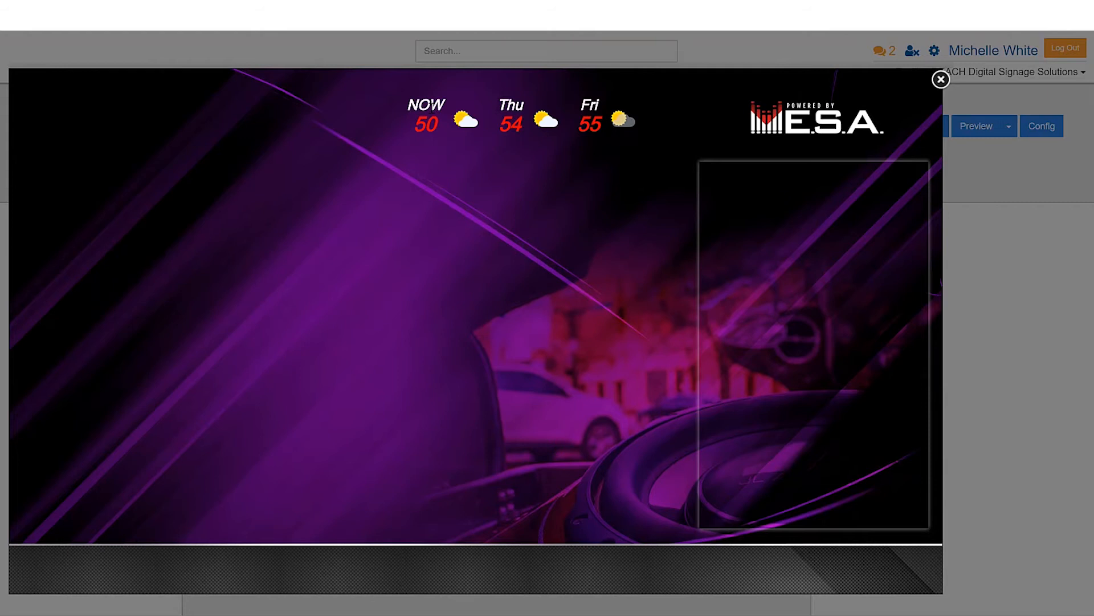
triple_click(427, 111)
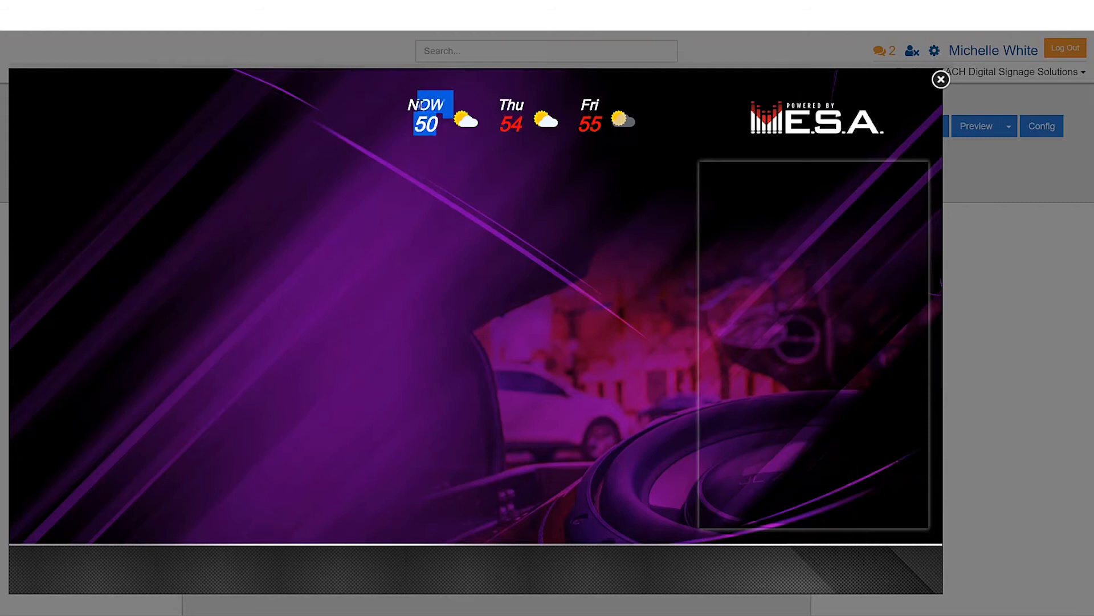
right_click(422, 102)
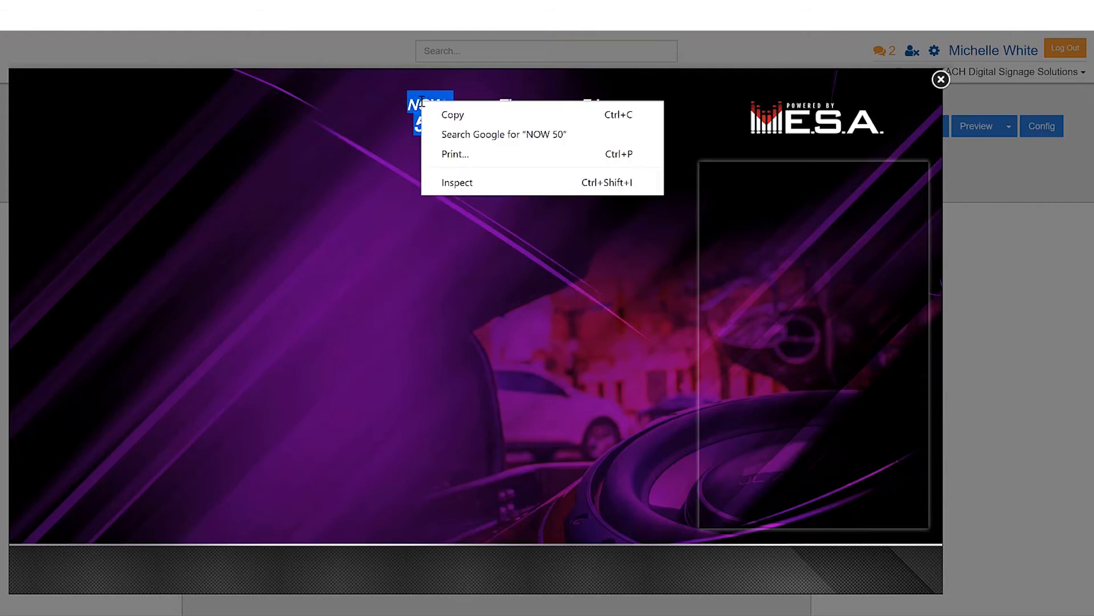
click(457, 182)
drag(444, 155, 933, 107)
drag(622, 105, 805, 106)
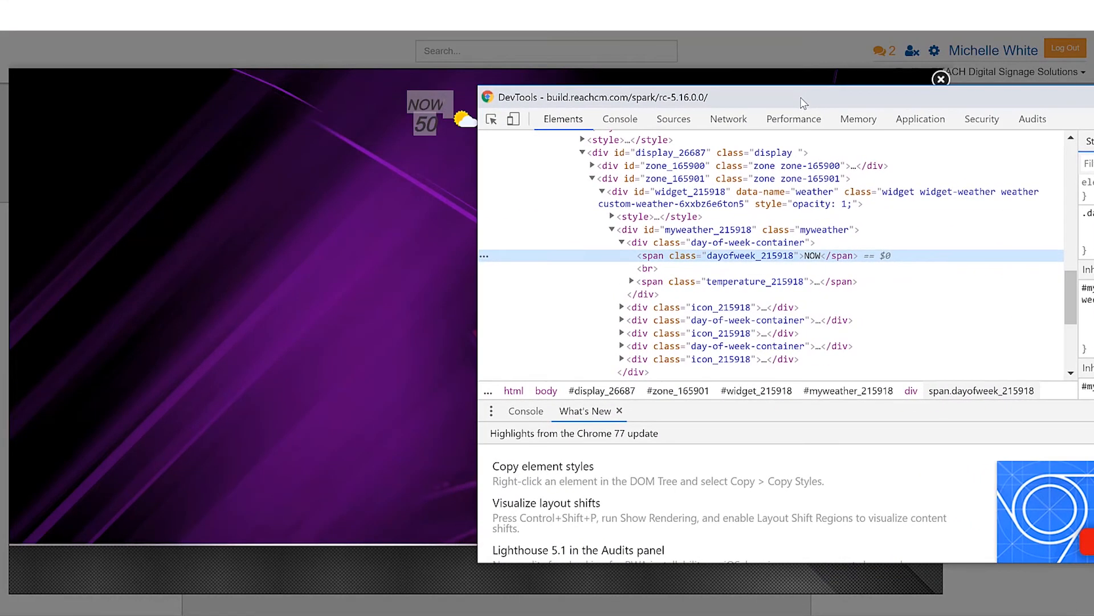
drag(734, 108, 757, 91)
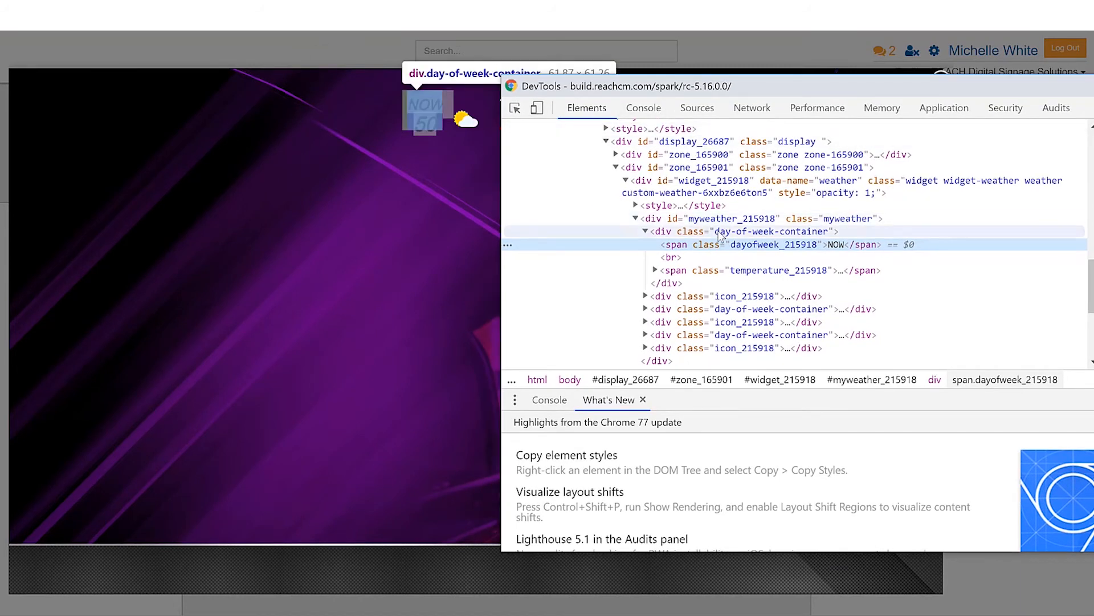
Examine the day container, day and temperature elements, copy the NOW span's class name dayofweek_215918, and return to the layout editor.
click(752, 232)
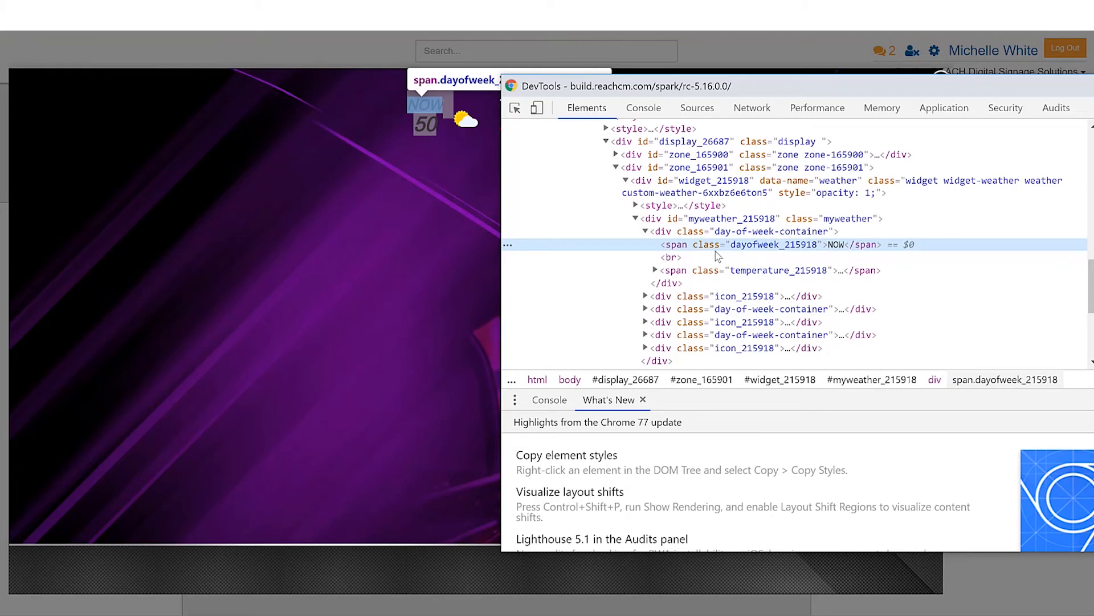
click(736, 270)
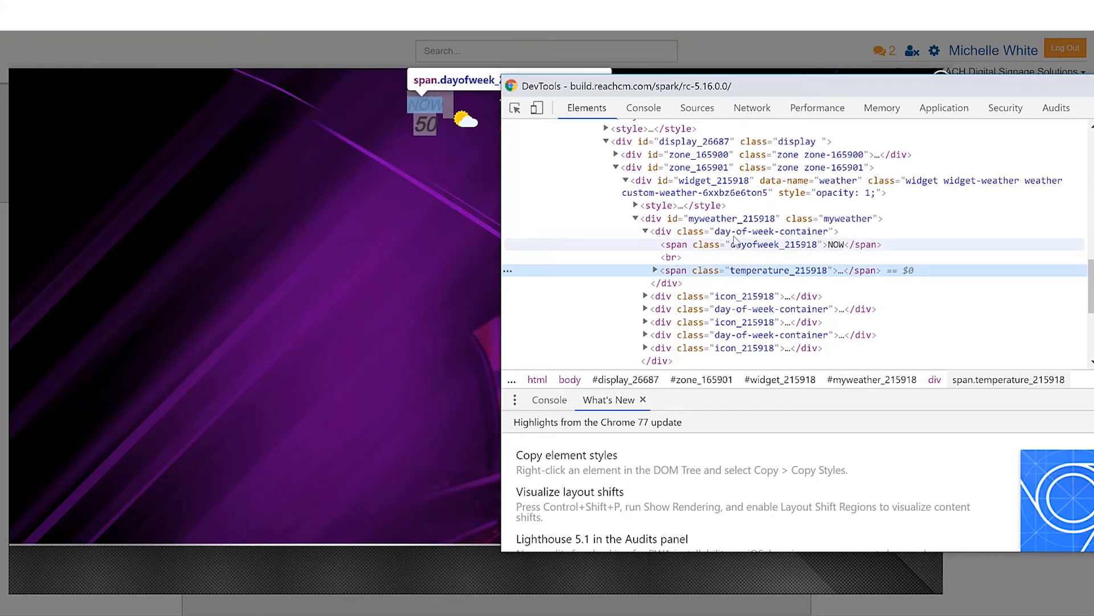
click(735, 232)
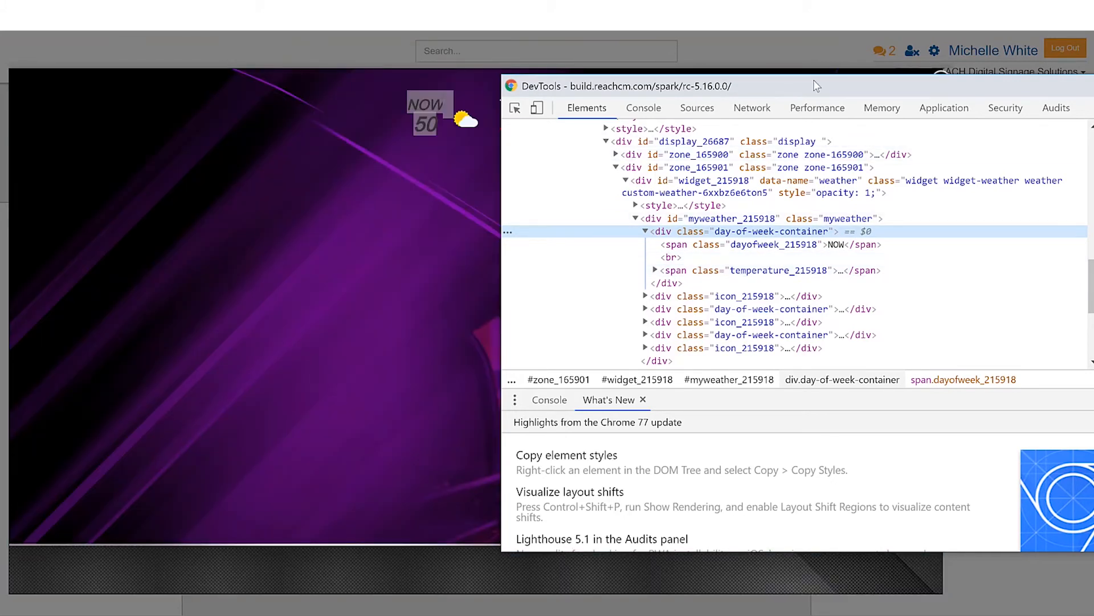
drag(814, 80, 786, 86)
click(748, 255)
double_click(747, 254)
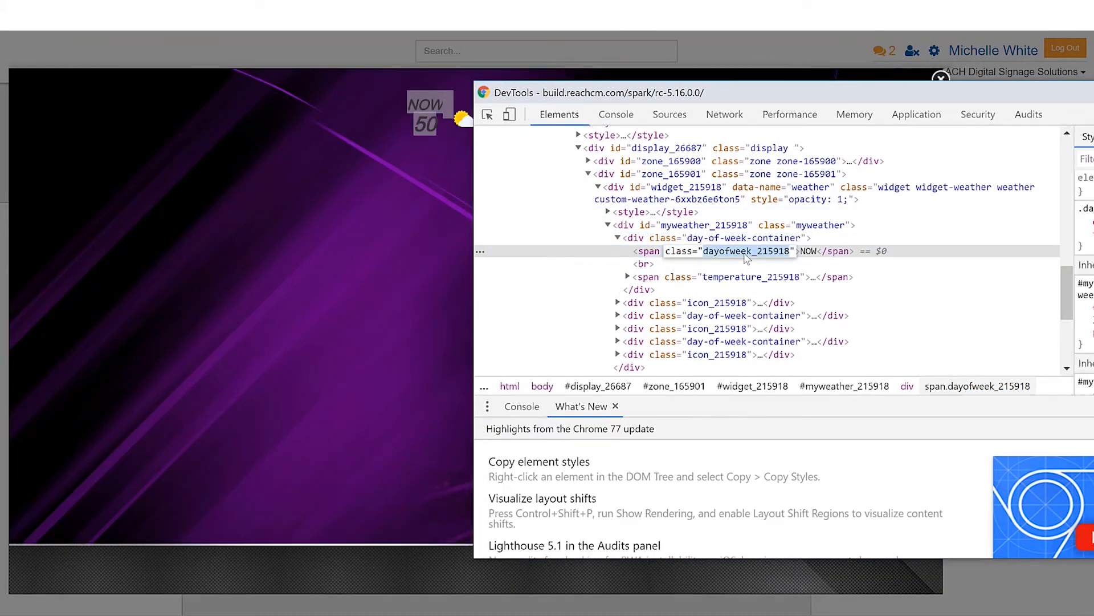
drag(896, 97, 620, 112)
click(1012, 114)
click(940, 79)
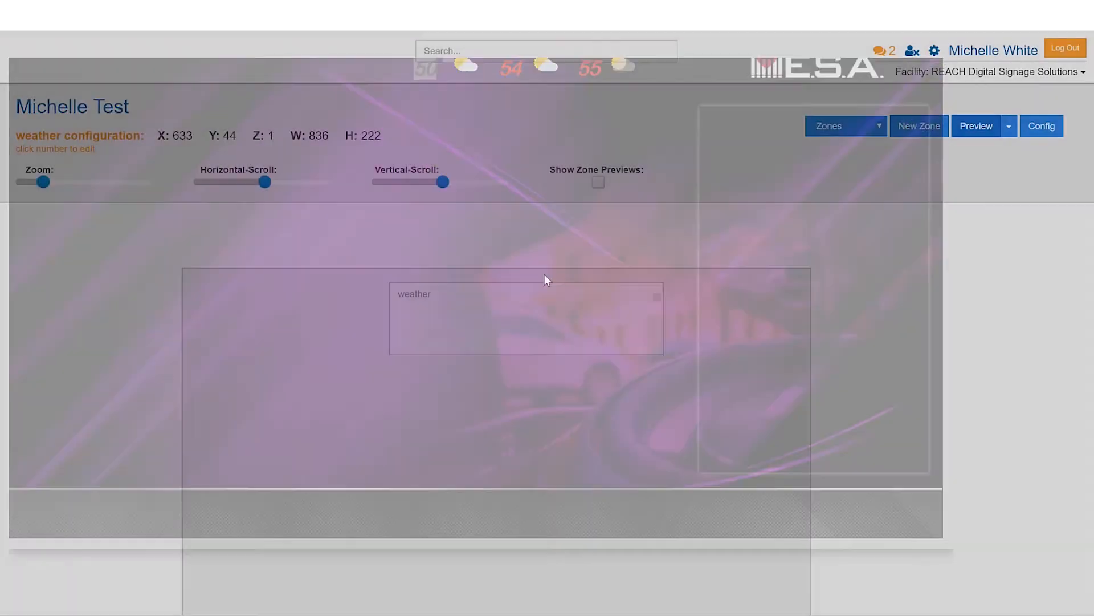
Add a new style section to the weather widget with the selector .dayofweek_215918.
double_click(494, 304)
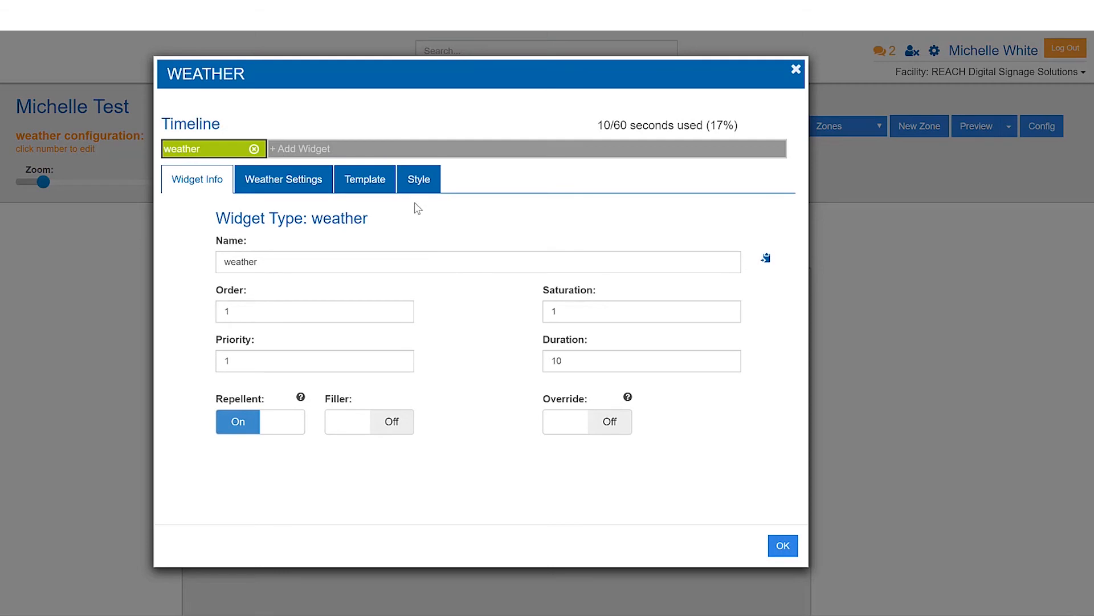
click(420, 181)
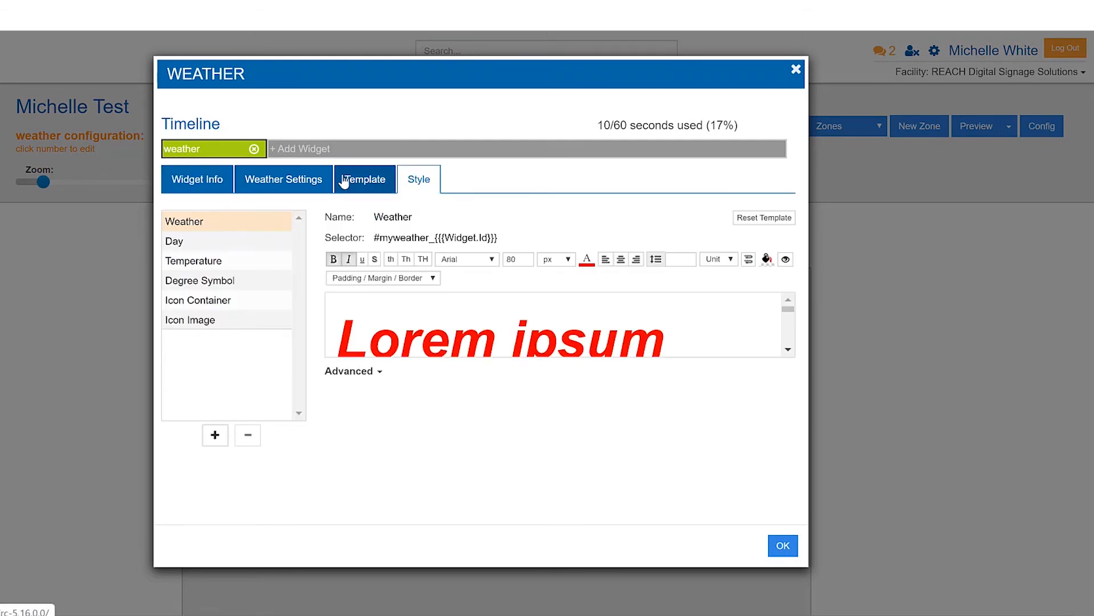
click(215, 435)
key(BackSpace)
text(.dayofweek_215918)
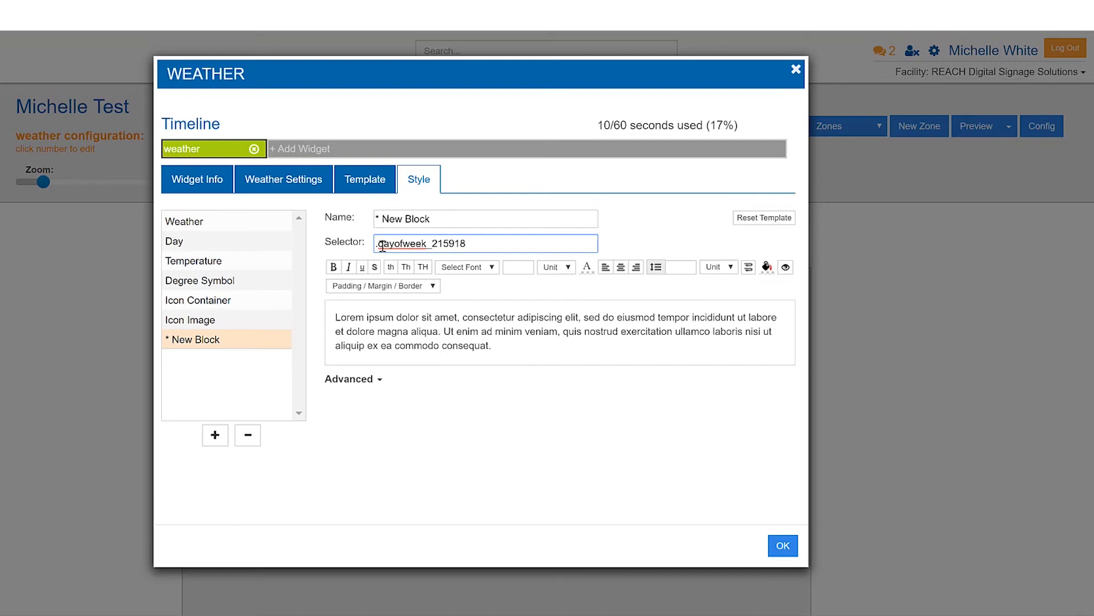
Style the new block's text as bold with the yellow font color rgba(215,210,24,1).
click(364, 380)
click(417, 402)
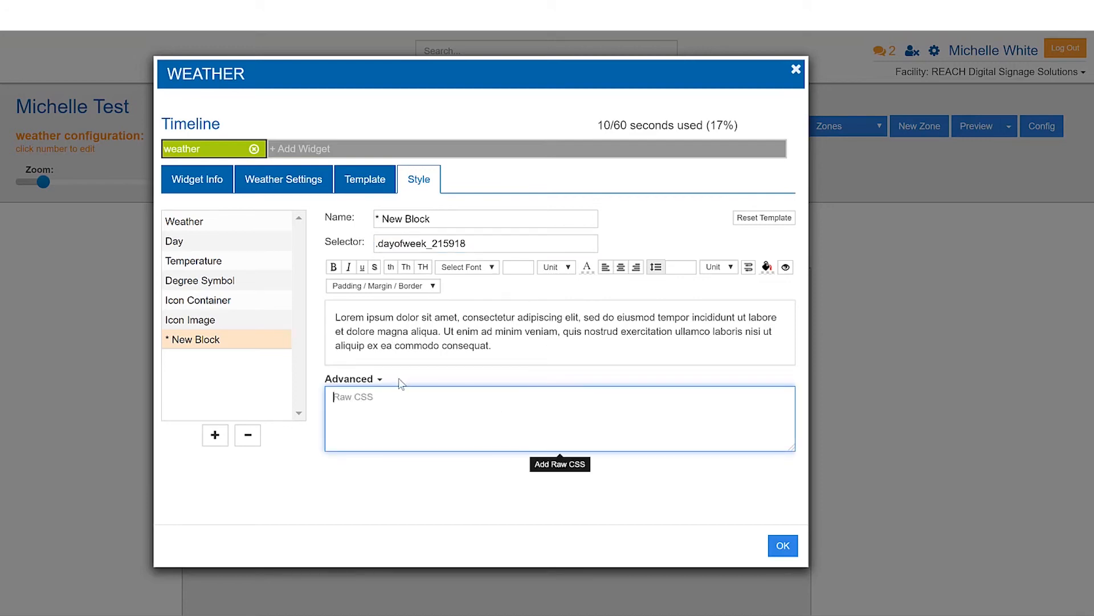
click(333, 267)
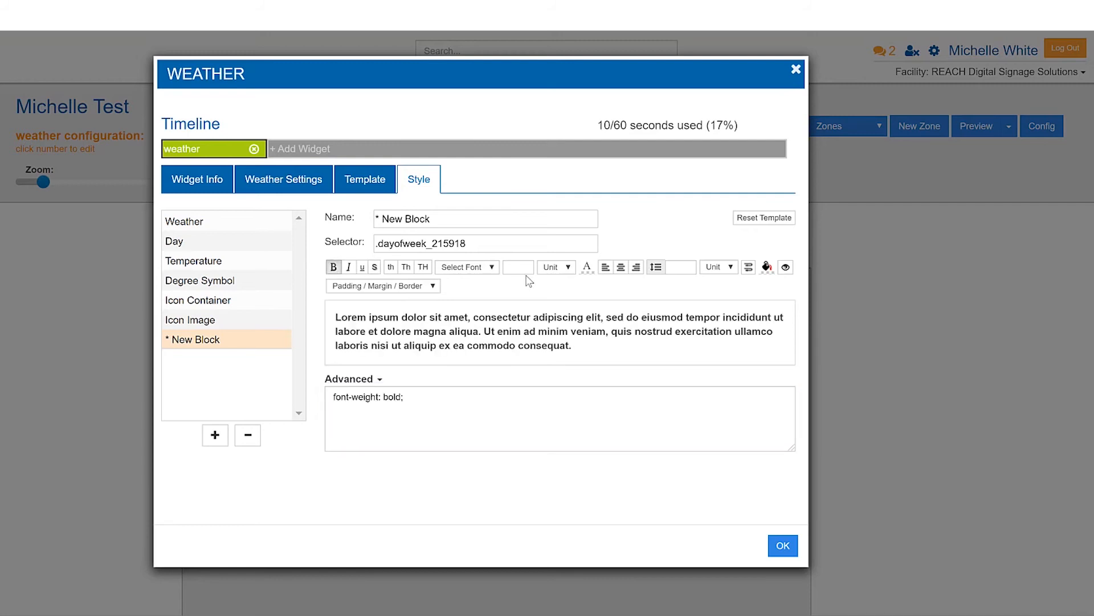
click(586, 267)
click(634, 289)
click(640, 289)
drag(655, 331, 655, 334)
click(472, 408)
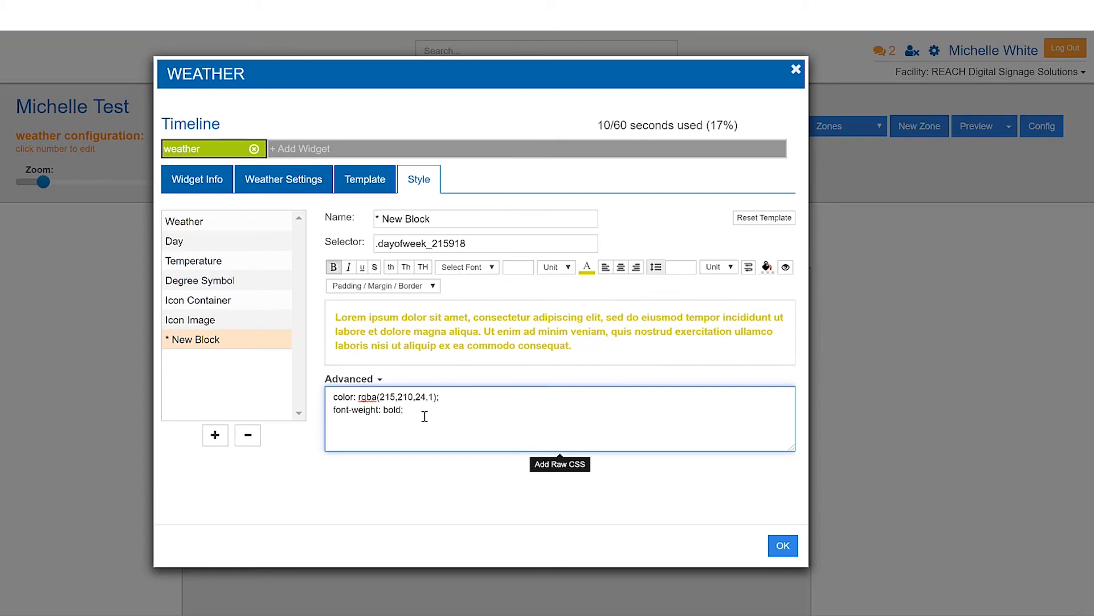
Mark the new block's bold font weight as !important in the raw CSS, and remove the block from the style sections.
text(!important)
drag(464, 415, 315, 388)
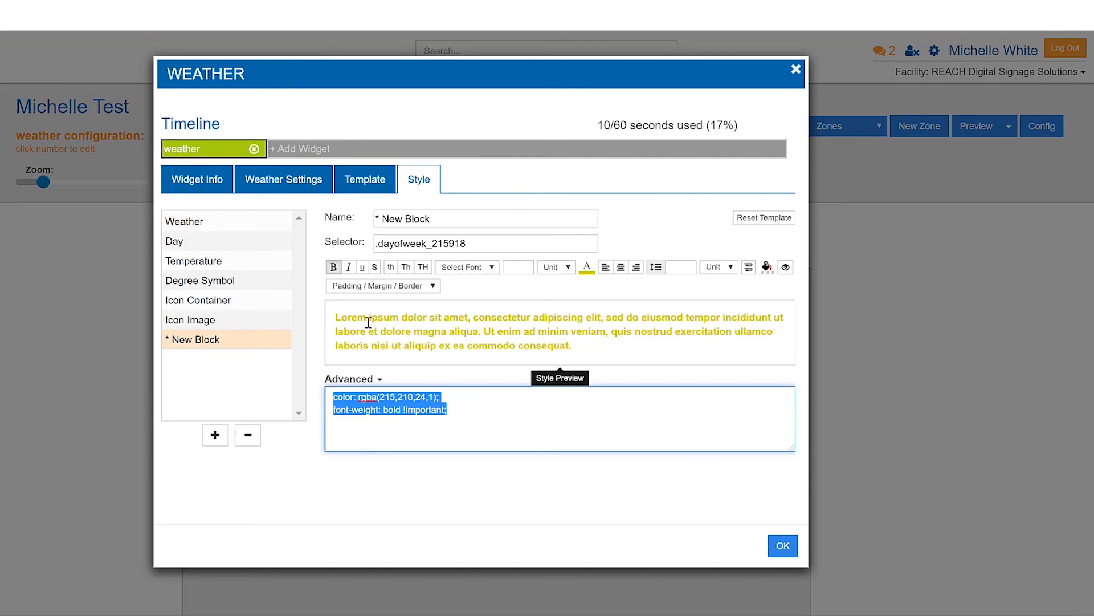
click(248, 435)
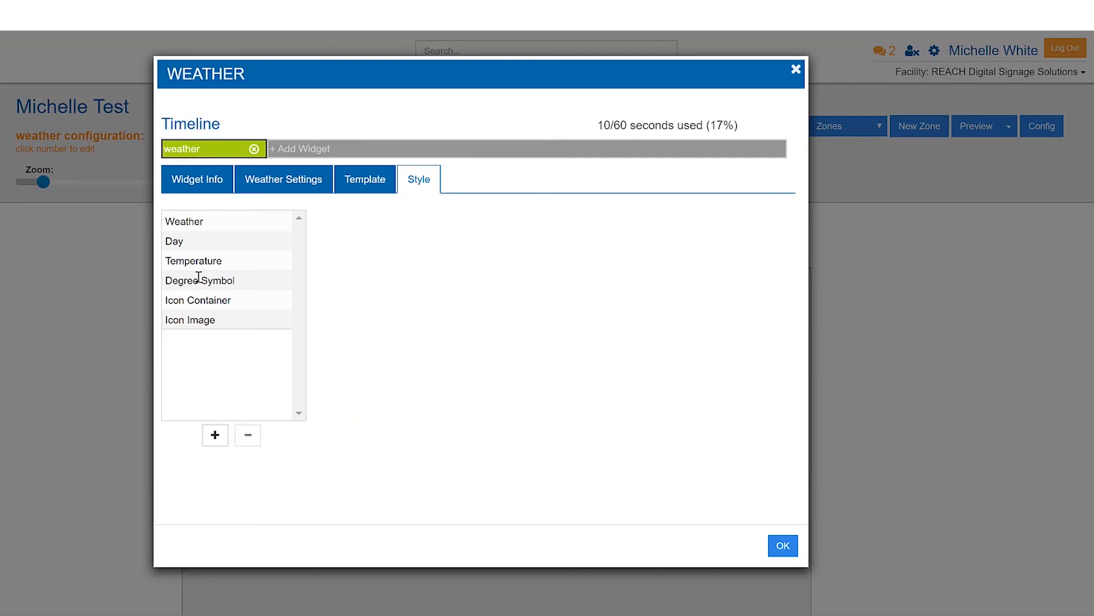
Set the Icon Image element's width to 90 and confirm the widget settings.
click(180, 250)
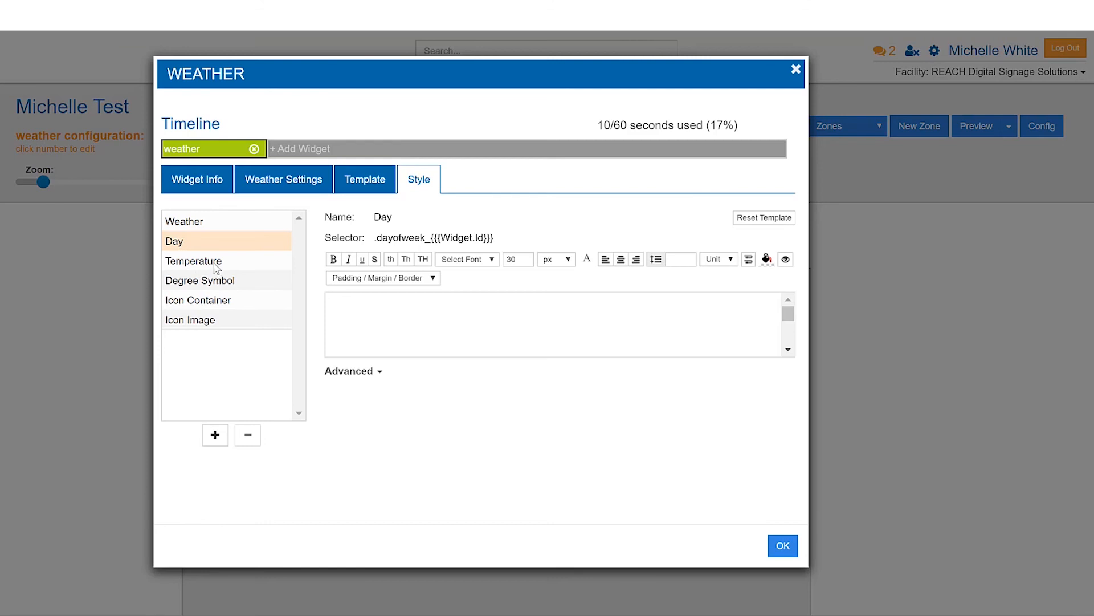
click(212, 320)
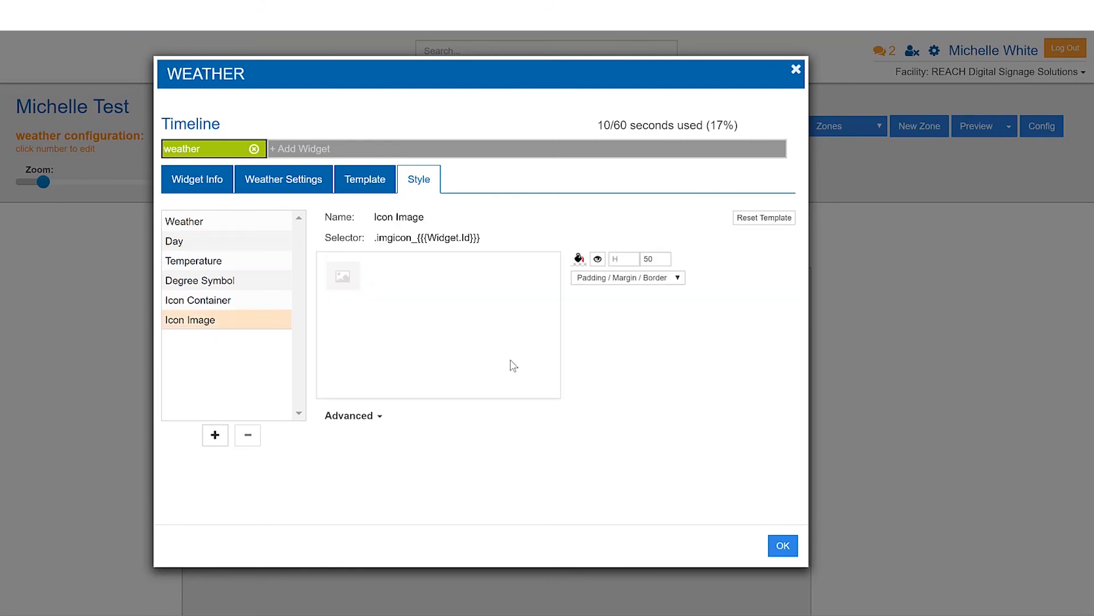
double_click(654, 259)
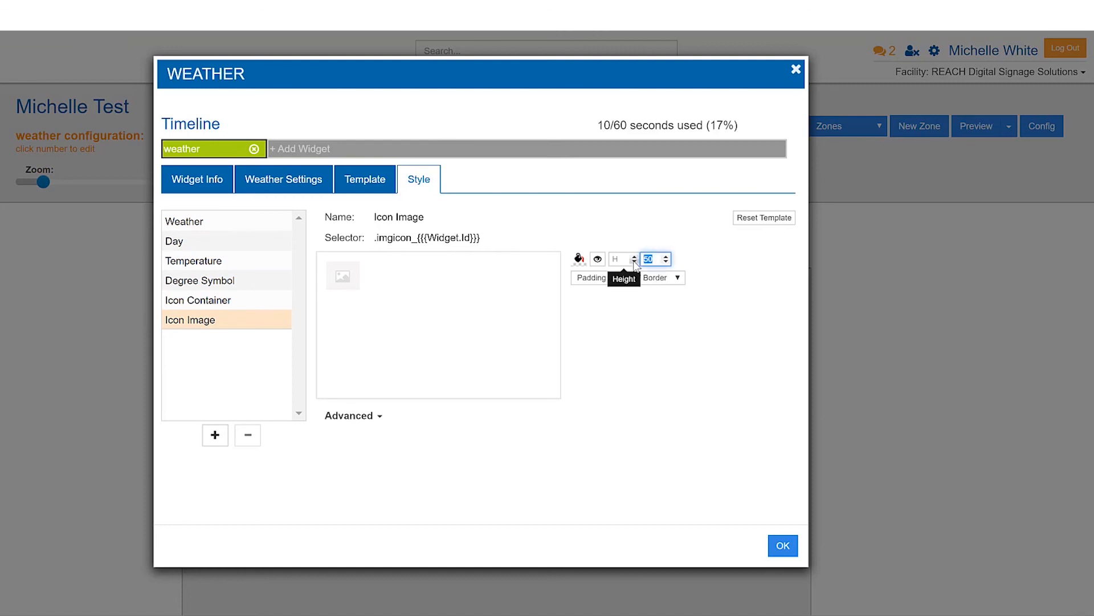
text(80)
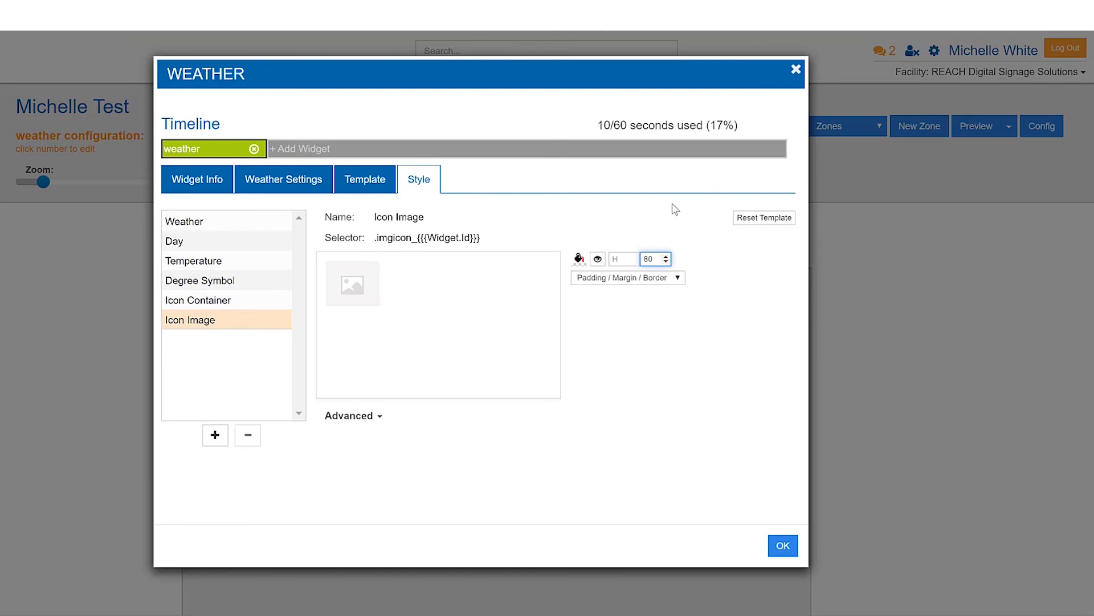
double_click(643, 260)
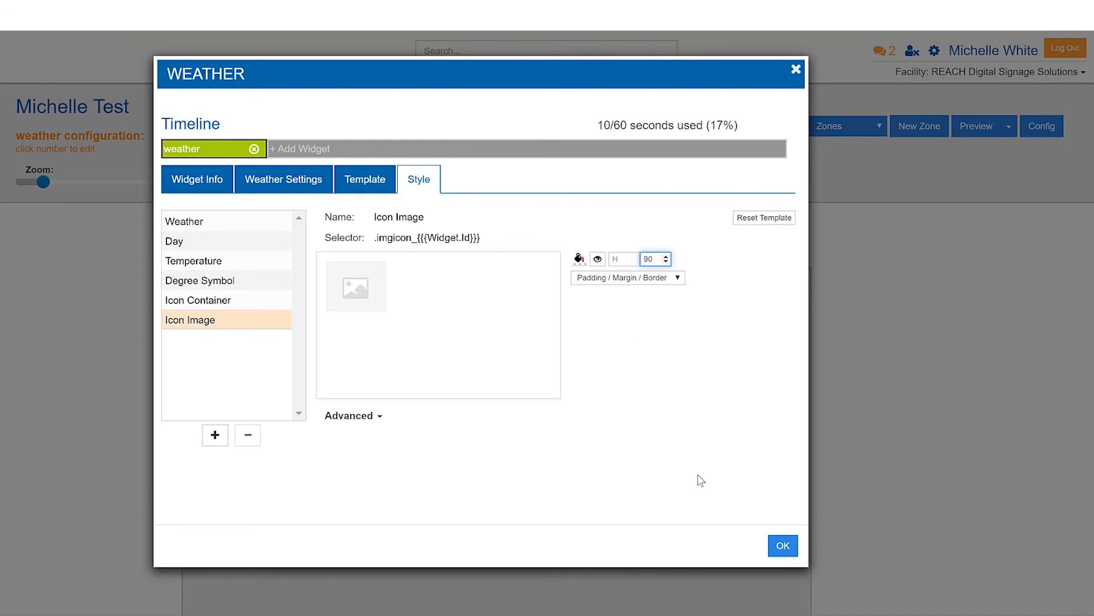
click(782, 545)
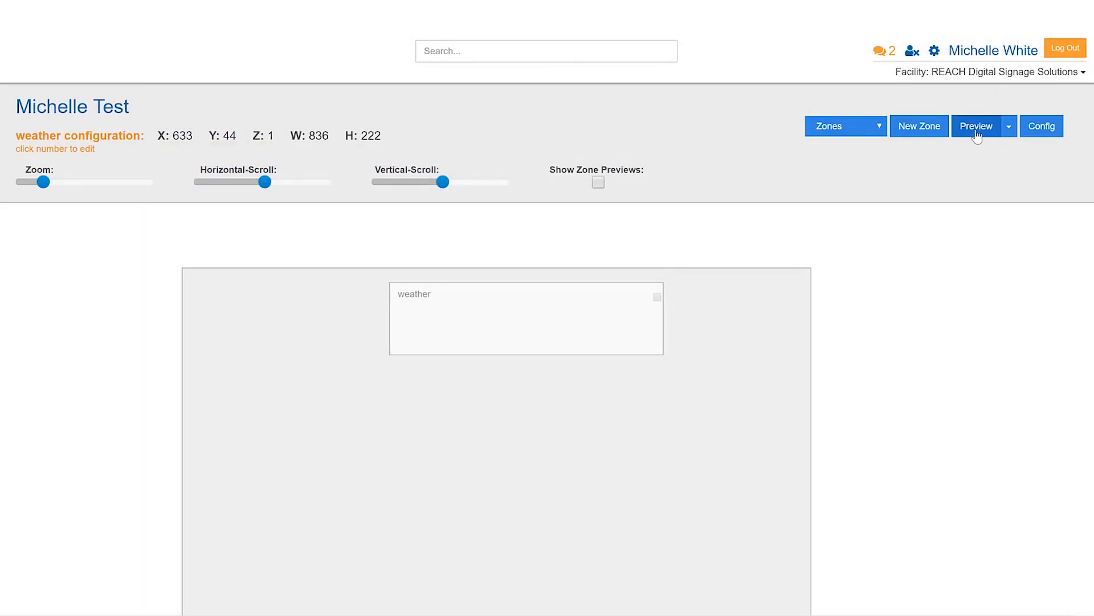